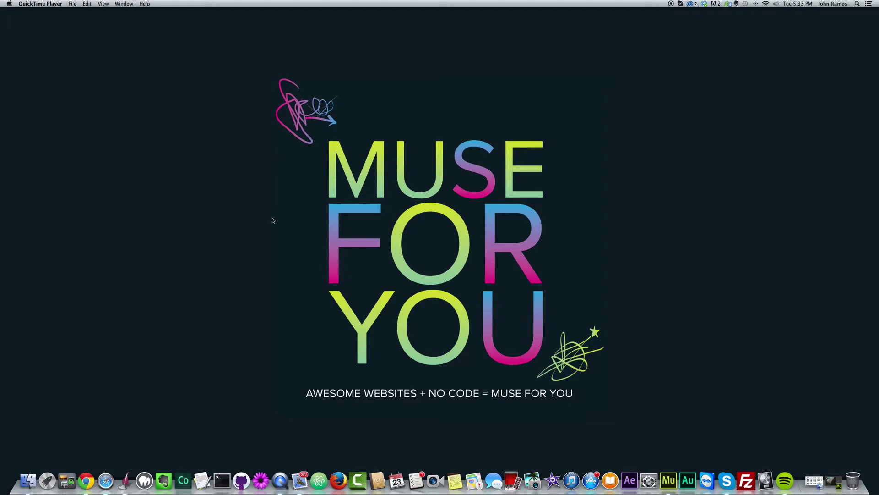
# Step: Switch to Adobe Muse, preview the finished opacity scroll page in the browser, and return to its design
pyautogui.click(668, 480)
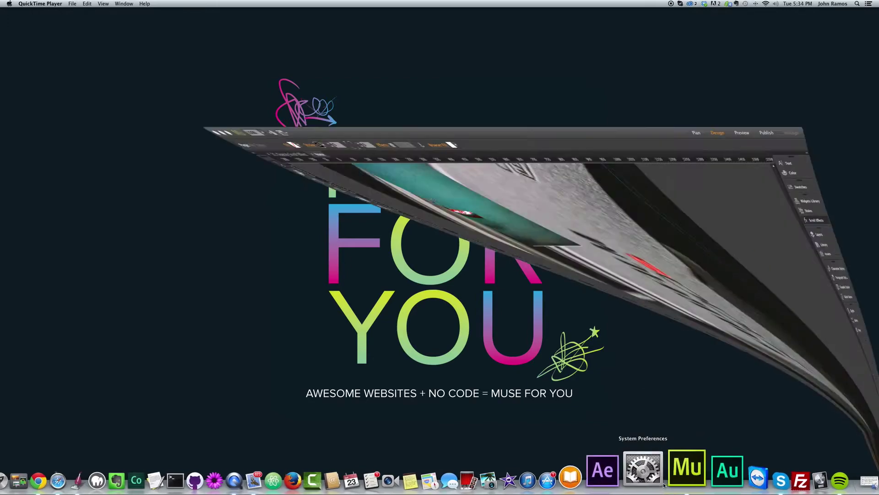
pyautogui.scroll(20, 372, 117)
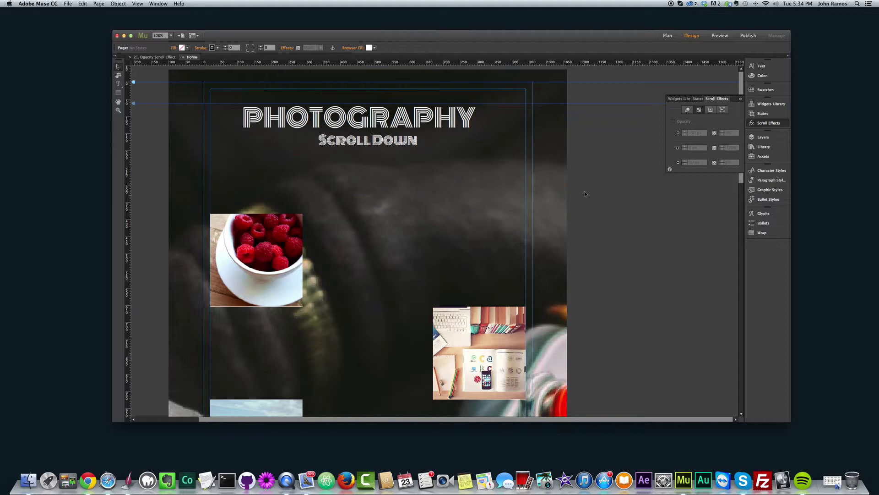
pyautogui.press('super+shift+e')
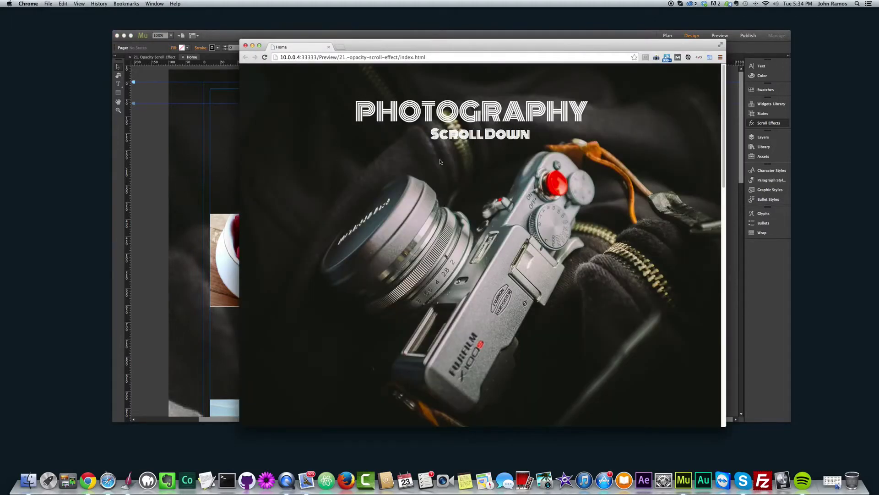
pyautogui.moveTo(728, 89)
pyautogui.mouseDown()
pyautogui.moveTo(724, 321)
pyautogui.moveTo(728, 66)
pyautogui.moveTo(722, 336)
pyautogui.moveTo(722, 73)
pyautogui.mouseUp()
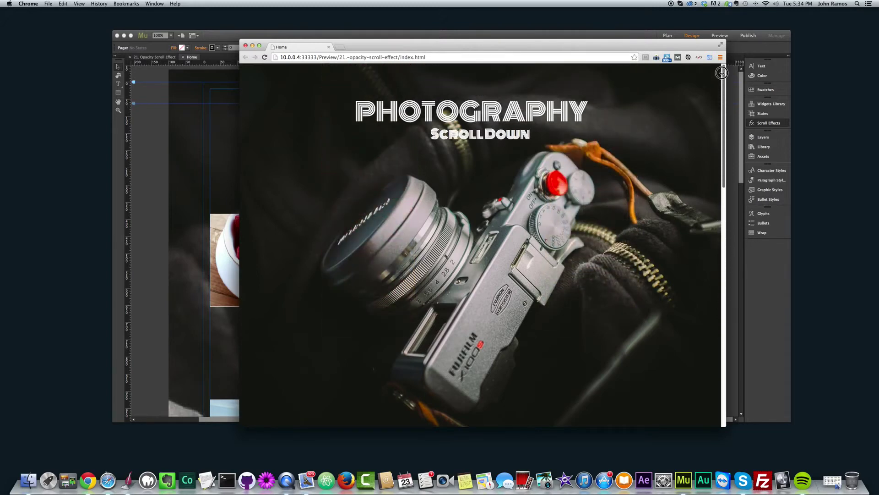
pyautogui.click(252, 45)
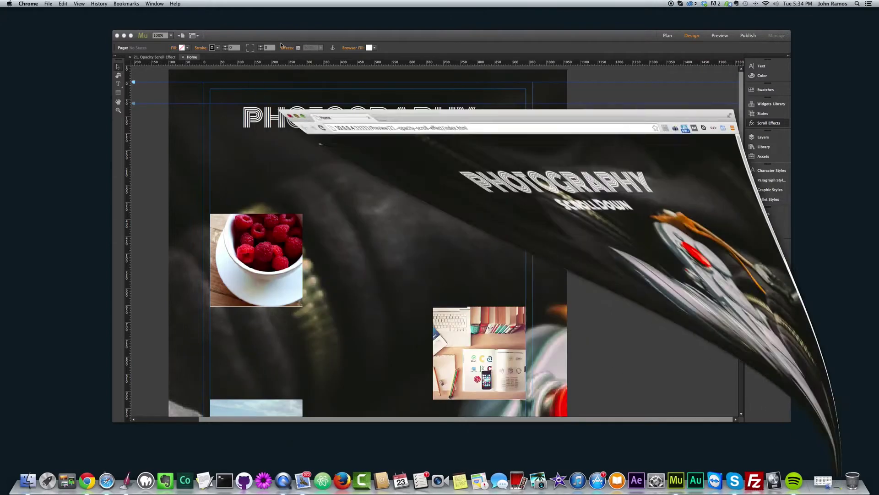
pyautogui.scroll(-5, 520, 220)
pyautogui.scroll(5, 520, 220)
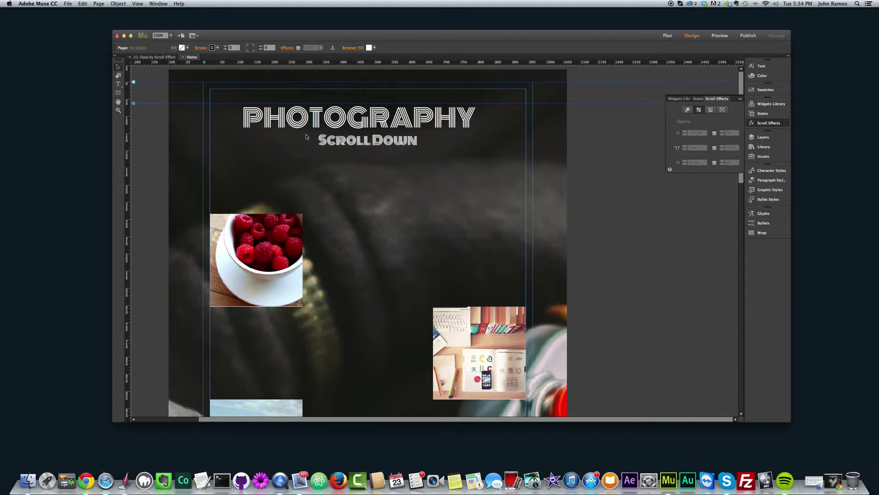
# Step: Add a new page beside Home in the site plan and open it for editing
pyautogui.click(161, 58)
pyautogui.click(200, 92)
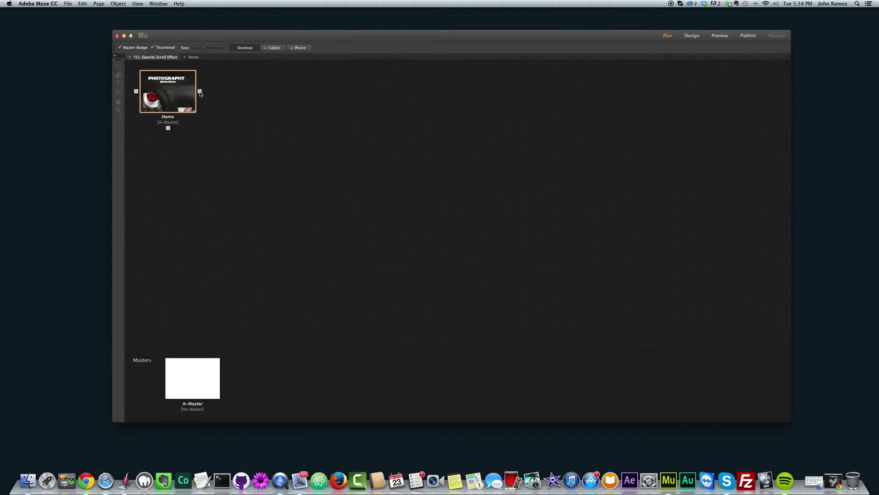
pyautogui.doubleClick(239, 89)
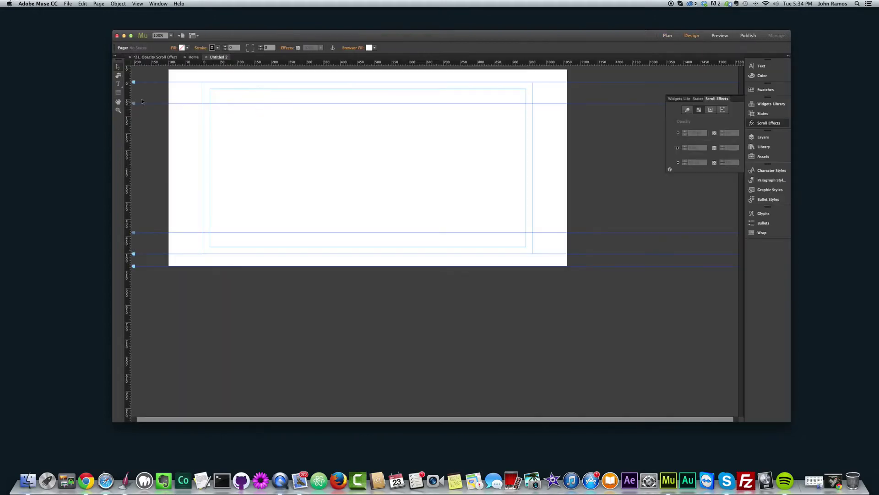
# Step: Draw a text frame in the upper part of the page and fit it to the margin guides, about 920 by 270 px
pyautogui.moveTo(212, 90); pyautogui.dragTo(527, 182)
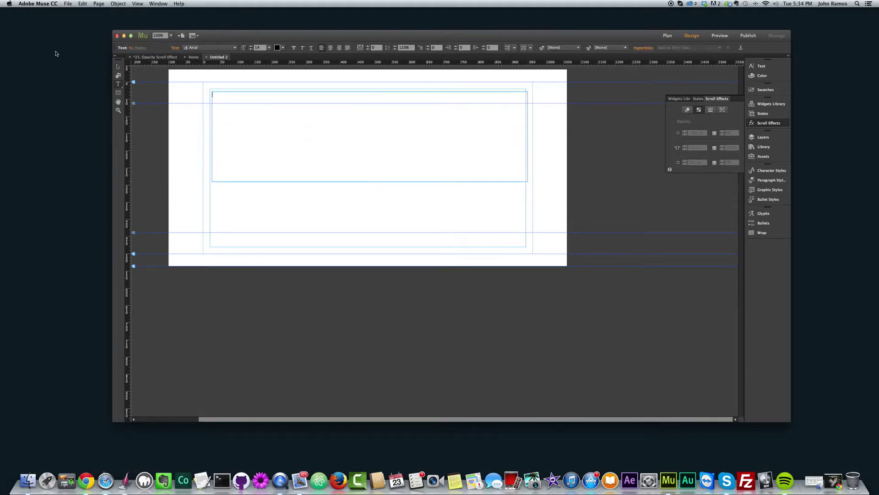
pyautogui.click(119, 69)
pyautogui.moveTo(213, 136); pyautogui.dragTo(210, 136)
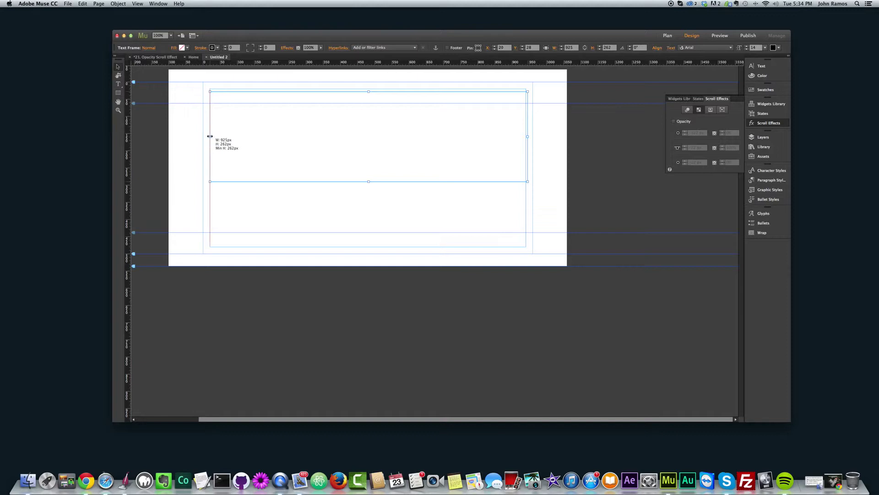
pyautogui.moveTo(529, 137); pyautogui.dragTo(525, 137)
pyautogui.moveTo(370, 93); pyautogui.dragTo(367, 89)
# Step: Enter "Photography" and "Scroll Down" on two separate lines in the text frame
pyautogui.doubleClick(263, 102)
pyautogui.write('Photograp')
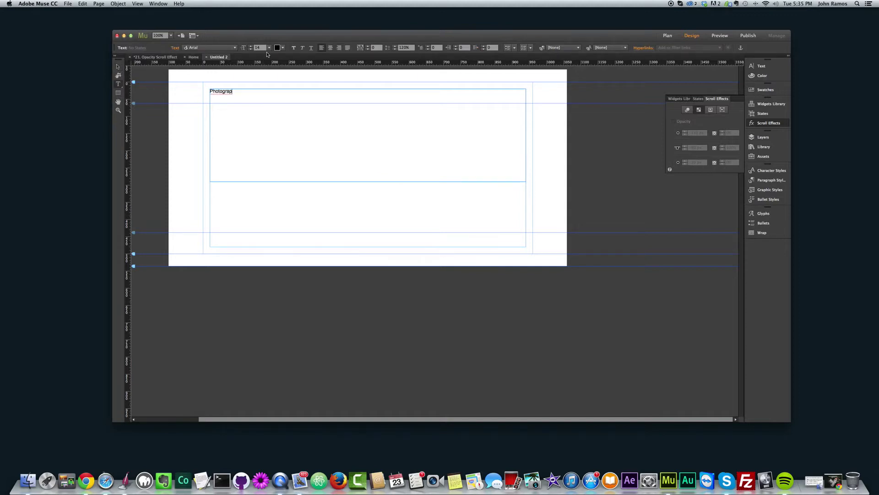
pyautogui.write('hy')
pyautogui.press('Return')
pyautogui.write('Scroll Down')
pyautogui.click(119, 67)
# Step: Set both lines of heading text in the Monoton web font at size 72
pyautogui.doubleClick(244, 96)
pyautogui.moveTo(244, 95); pyautogui.dragTo(184, 77)
pyautogui.click(211, 47)
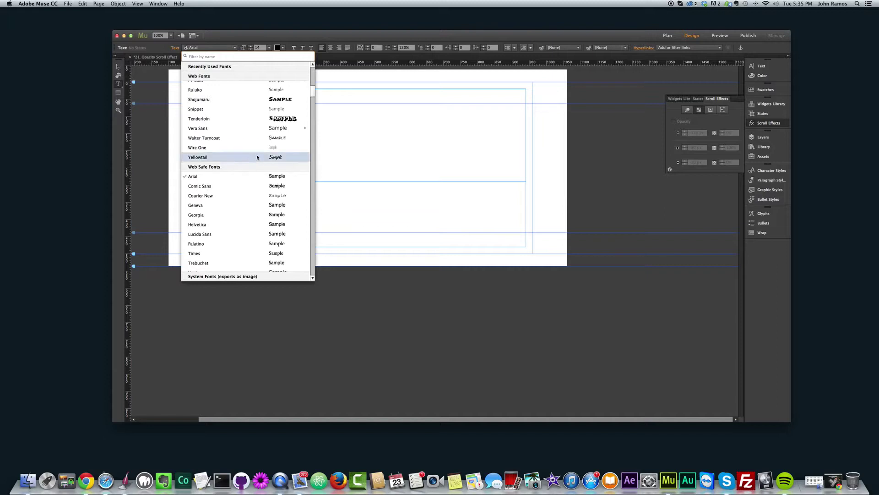
pyautogui.scroll(1, 263, 143)
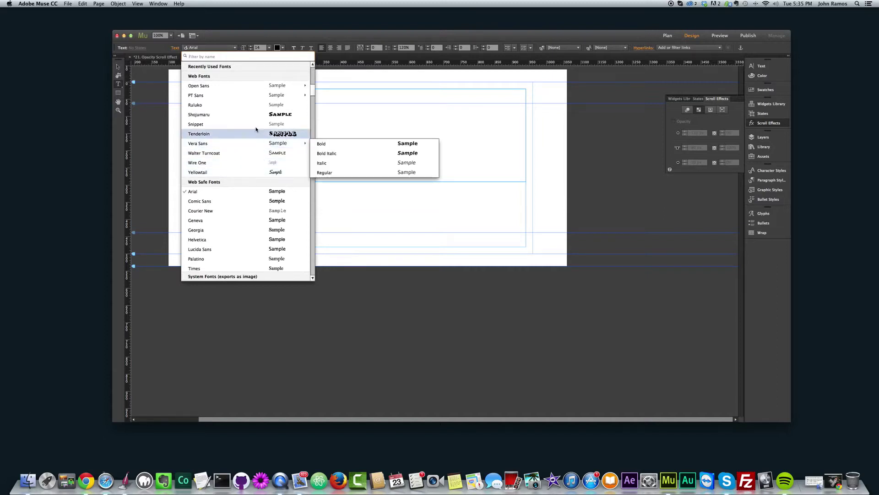
pyautogui.scroll(9, 284, 116)
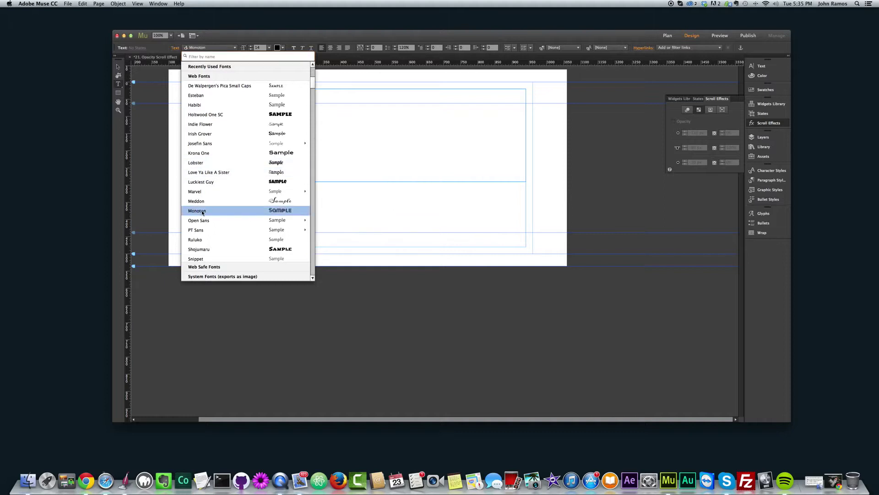
pyautogui.click(197, 211)
pyautogui.click(269, 48)
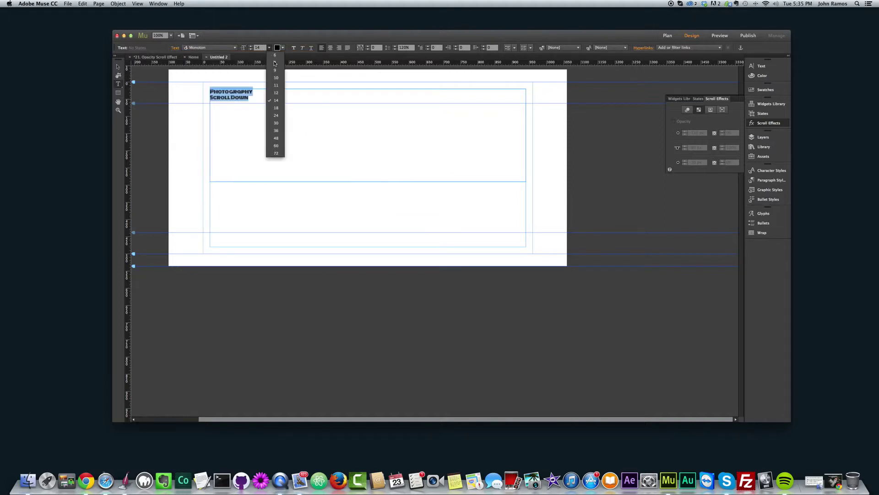
pyautogui.click(276, 153)
# Step: Reduce the "Scroll Down" line to font size 36
pyautogui.moveTo(417, 132); pyautogui.dragTo(198, 125)
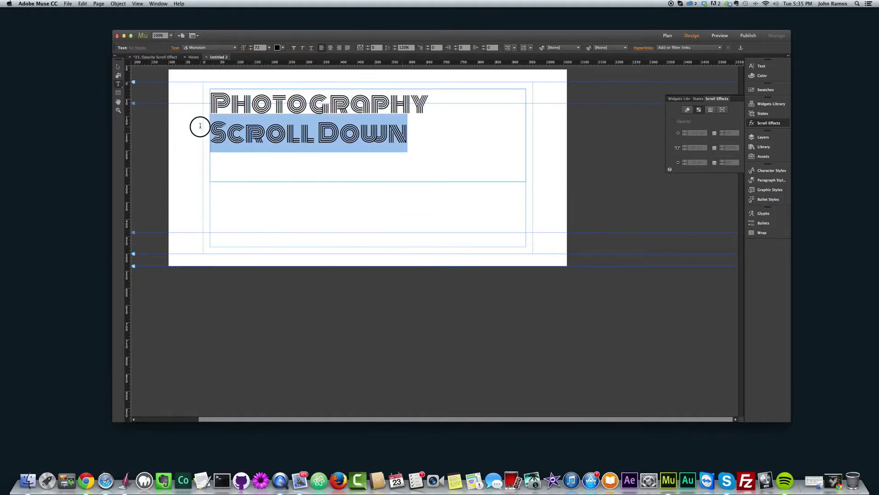
pyautogui.click(269, 48)
pyautogui.click(280, 131)
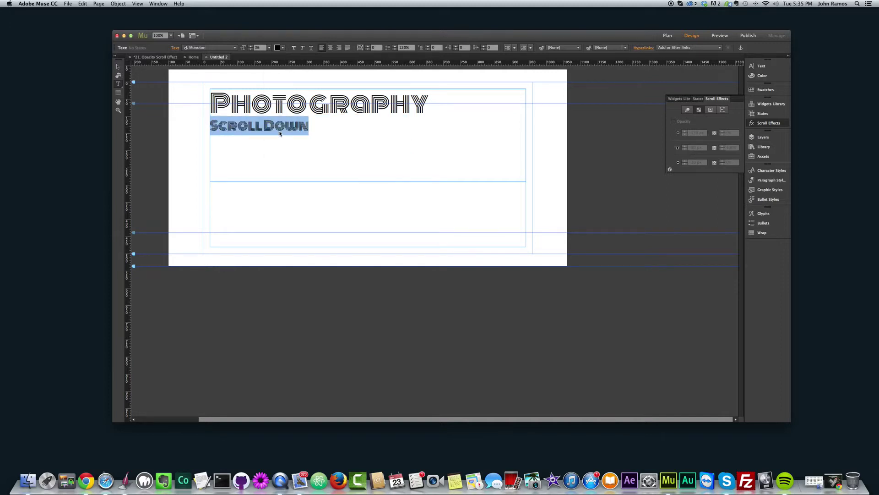
pyautogui.click(116, 67)
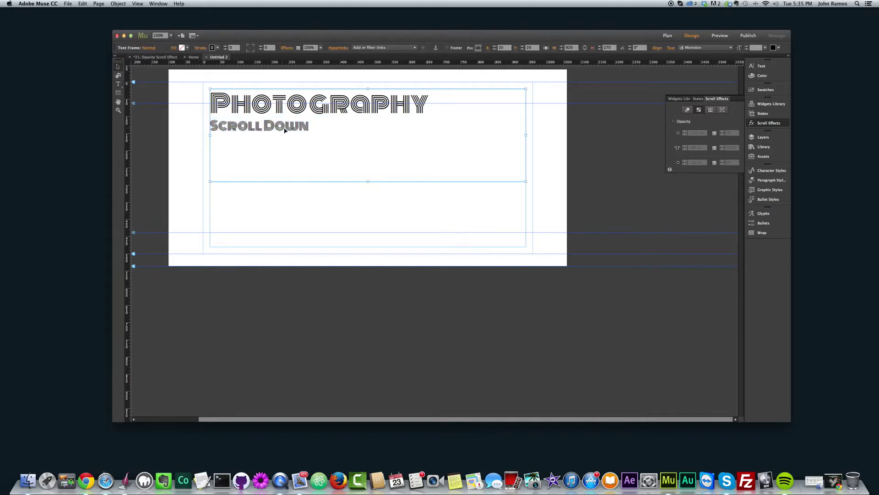
# Step: Center both heading lines and shorten the text frame so it ends just below "Scroll Down"
pyautogui.doubleClick(328, 124)
pyautogui.moveTo(329, 124); pyautogui.dragTo(202, 95)
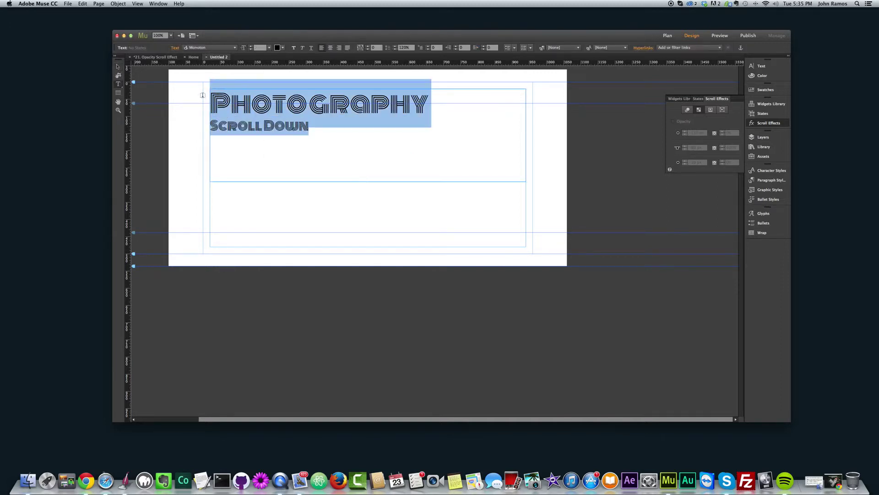
pyautogui.click(329, 48)
pyautogui.click(118, 67)
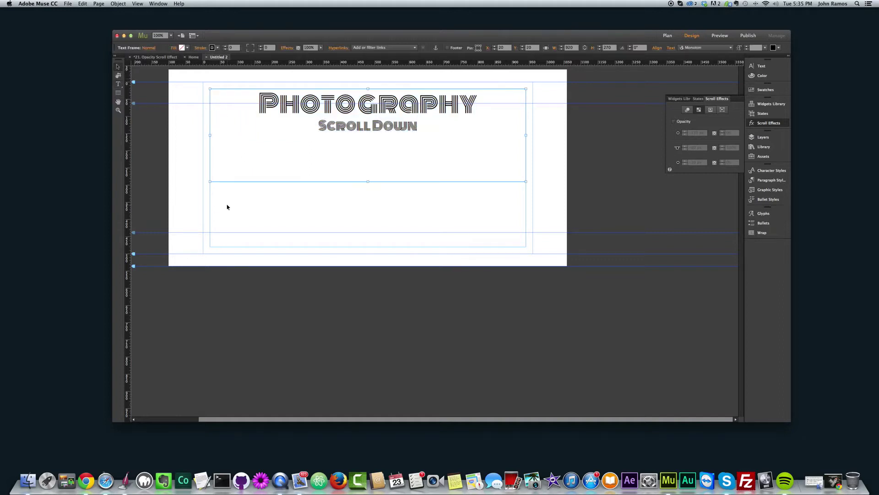
pyautogui.moveTo(369, 181); pyautogui.dragTo(368, 138)
pyautogui.click(339, 154)
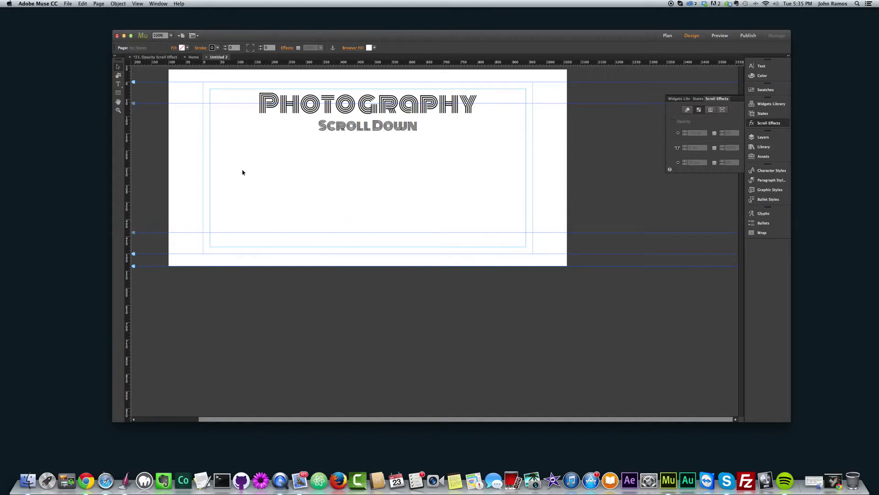
# Step: Insert a full-screen slideshow widget onto the page
pyautogui.click(118, 3)
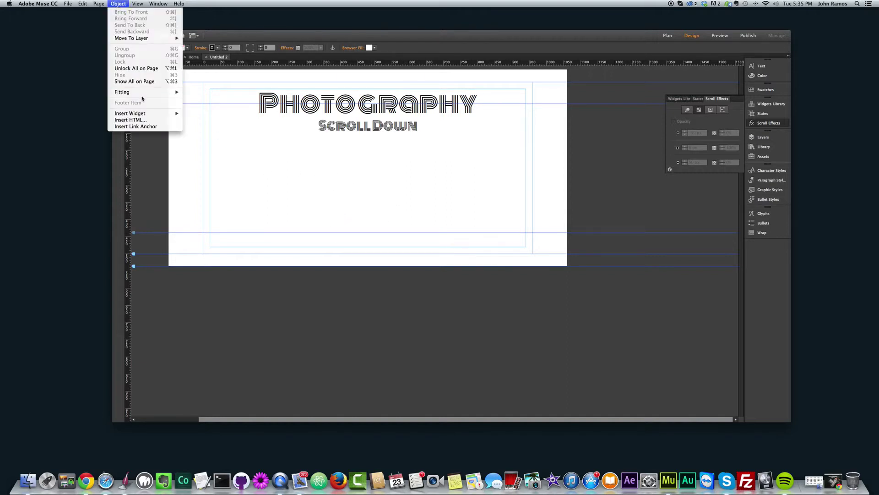
pyautogui.click(275, 191)
pyautogui.click(118, 3)
pyautogui.moveTo(140, 114)
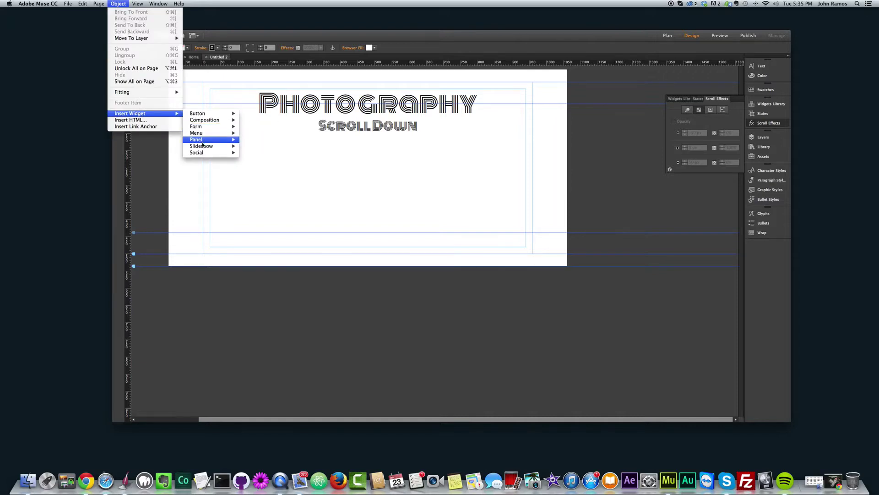
pyautogui.moveTo(205, 146)
pyautogui.click(251, 158)
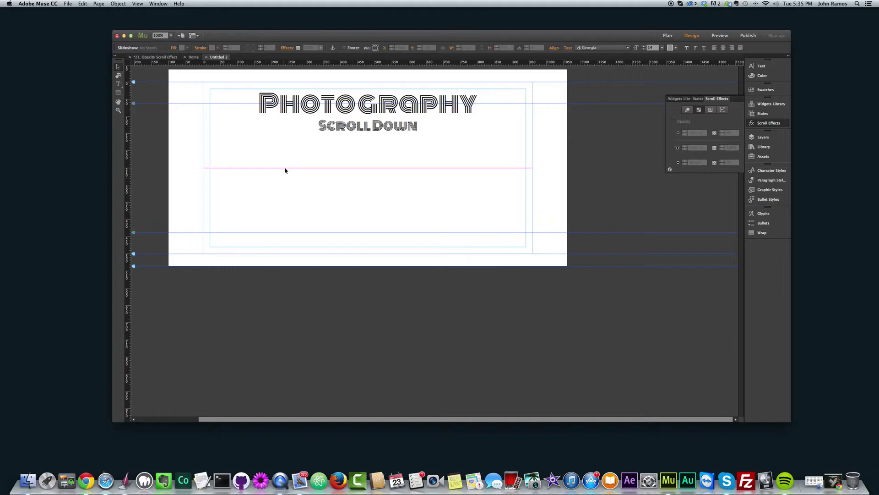
pyautogui.click(286, 171)
# Step: Delete all three sample images from the slideshow
pyautogui.click(518, 99)
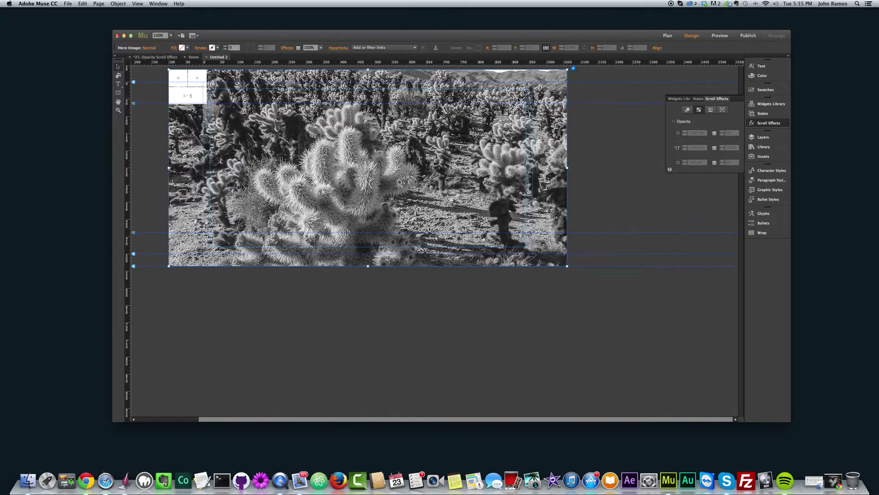
pyautogui.press('Delete')
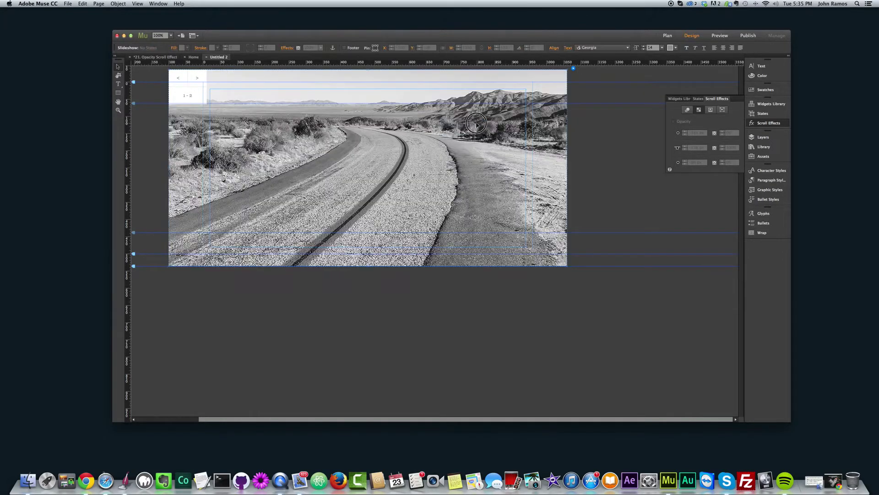
pyautogui.press('Delete')
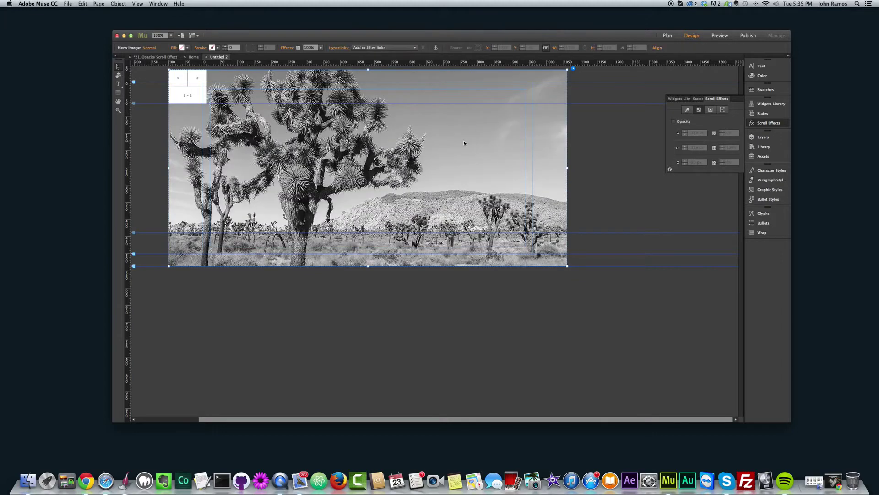
pyautogui.press('Delete')
# Step: Add the Fujifilm camera photo from the img folder to the slideshow
pyautogui.click(574, 69)
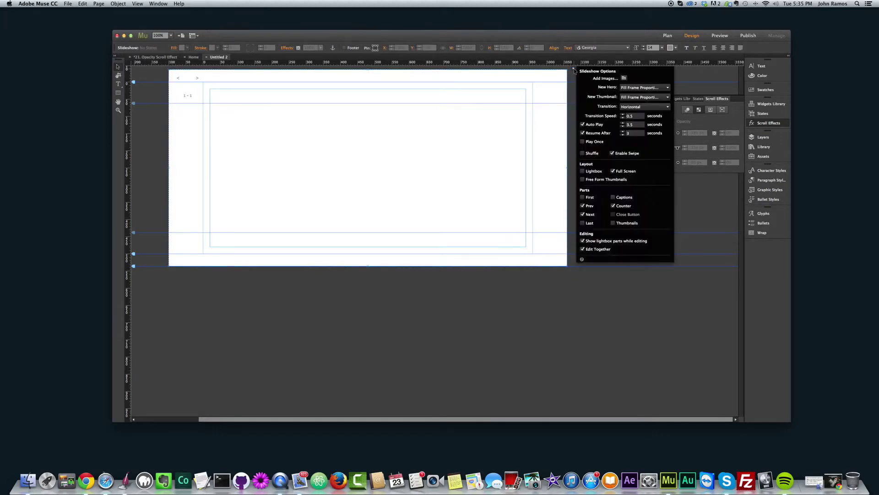
pyautogui.click(627, 82)
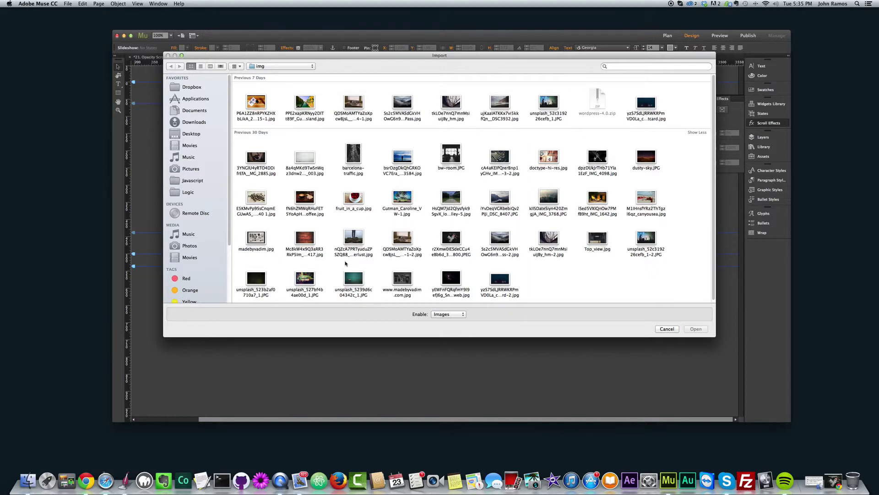
pyautogui.doubleClick(453, 242)
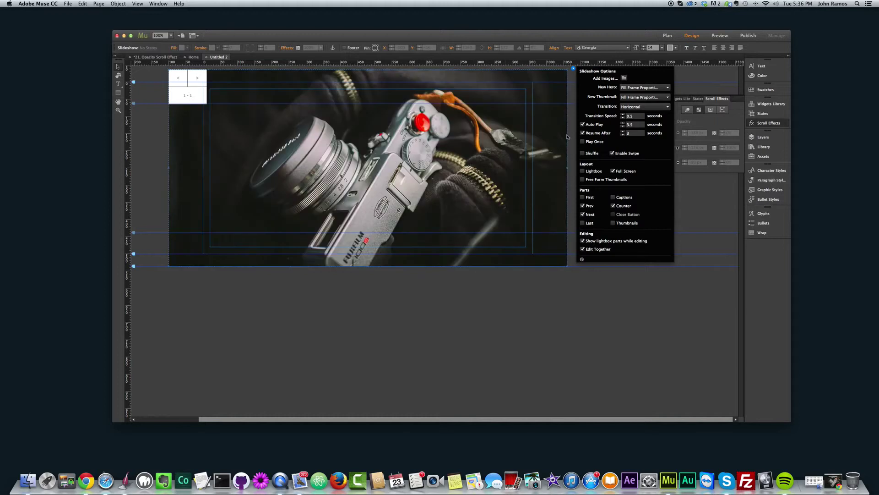
# Step: Turn off the Prev, Next and Counter parts of the slideshow
pyautogui.click(583, 206)
pyautogui.click(582, 214)
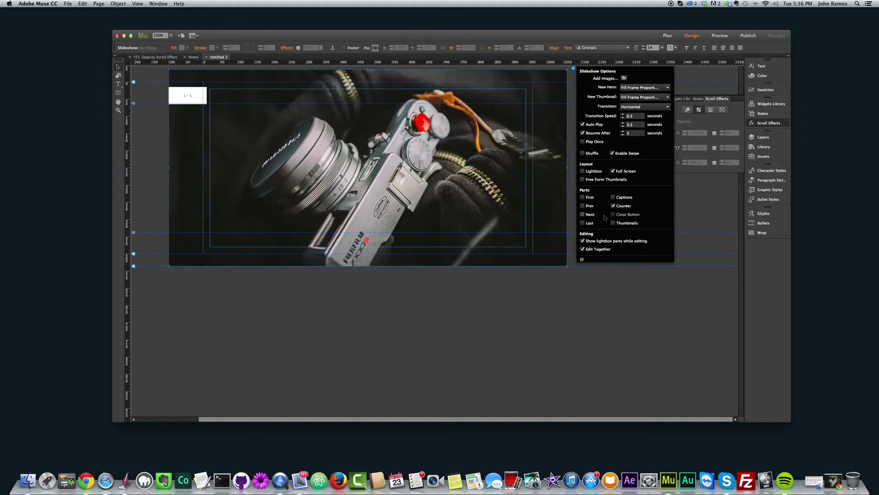
pyautogui.click(614, 206)
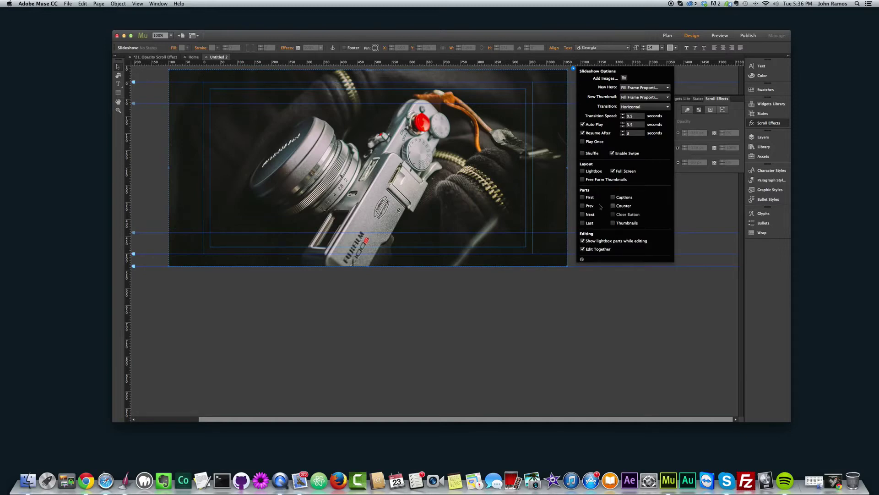
# Step: Lengthen the page by moving its bottom guide farther down
pyautogui.click(158, 179)
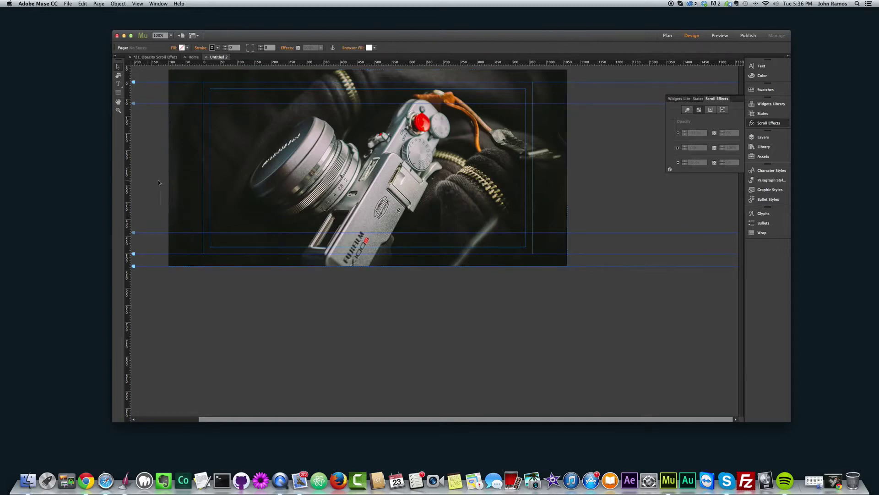
pyautogui.moveTo(136, 256); pyautogui.dragTo(136, 306)
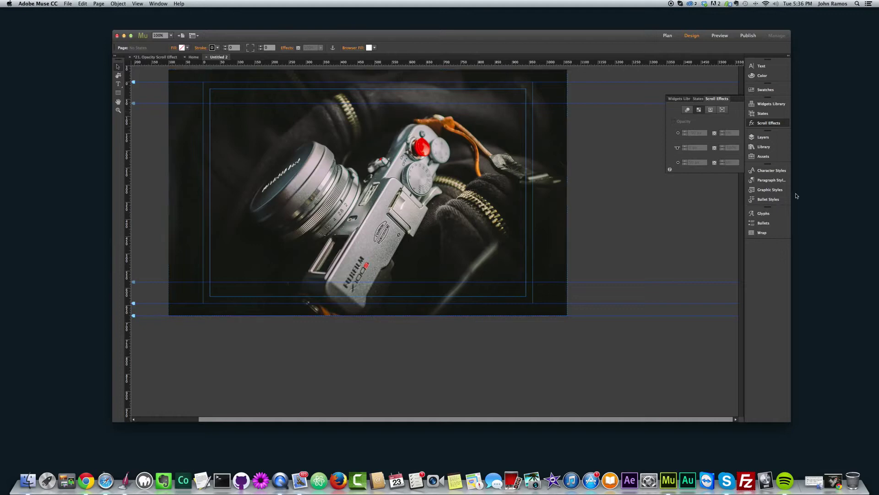
# Step: Move the Photography Scroll Down text above the slideshow in Layer 1's stacking order
pyautogui.click(763, 137)
pyautogui.click(683, 141)
pyautogui.click(703, 151)
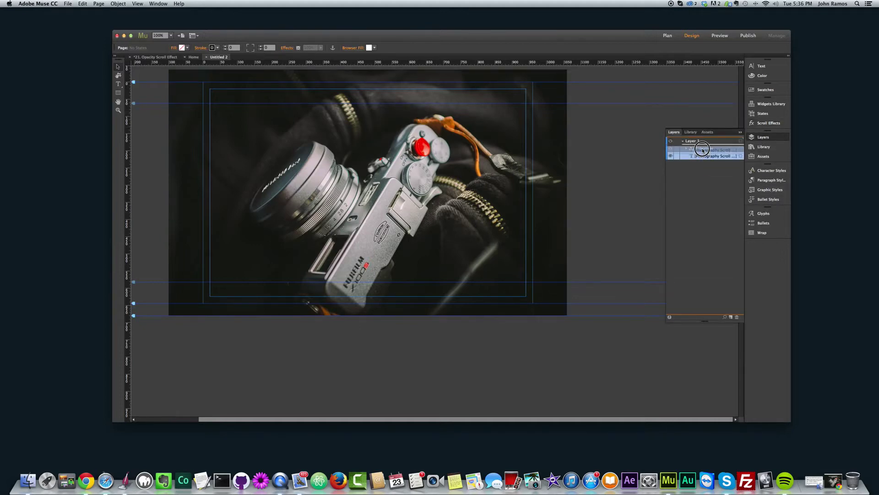
pyautogui.moveTo(703, 150); pyautogui.dragTo(704, 160)
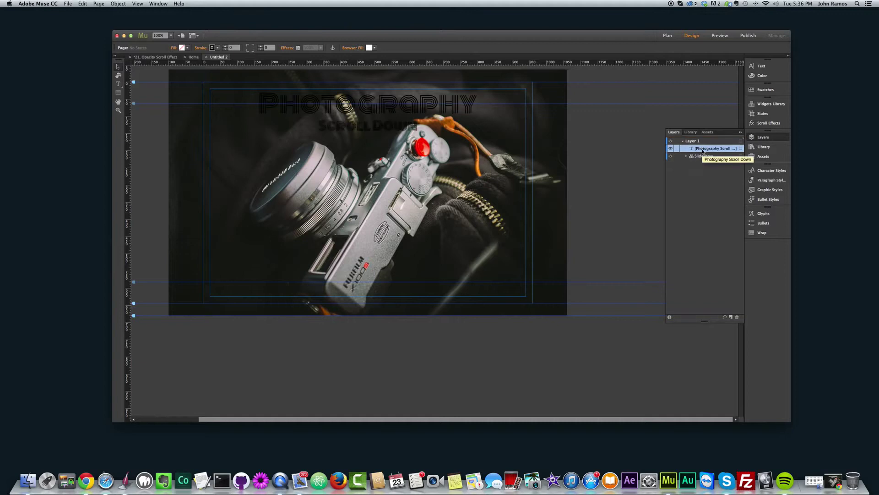
# Step: Change the color of all the text in the Photography and Scroll Down heading frame to white
pyautogui.doubleClick(414, 118)
pyautogui.press('super+a')
pyautogui.click(282, 46)
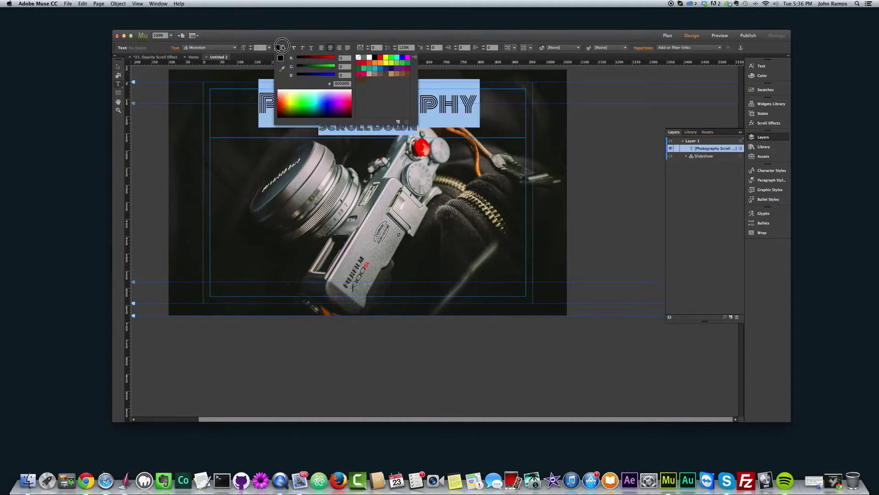
pyautogui.click(369, 57)
pyautogui.click(118, 66)
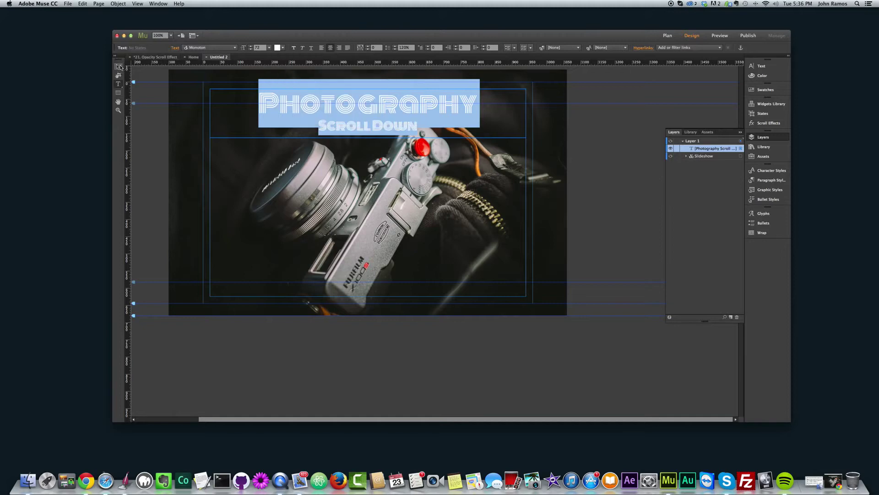
pyautogui.click(658, 156)
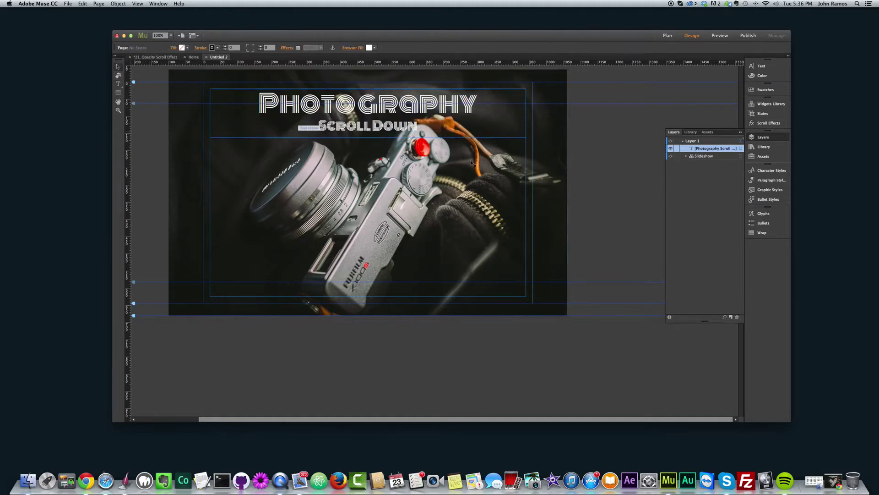
# Step: Switch to Chrome to check the page preview with the white heading, and return to Adobe Muse
pyautogui.click(745, 137)
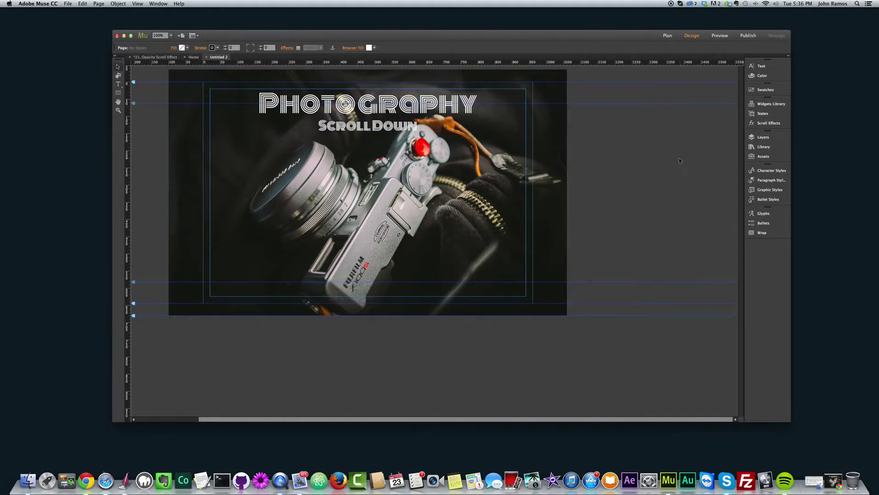
pyautogui.press('super+Tab')
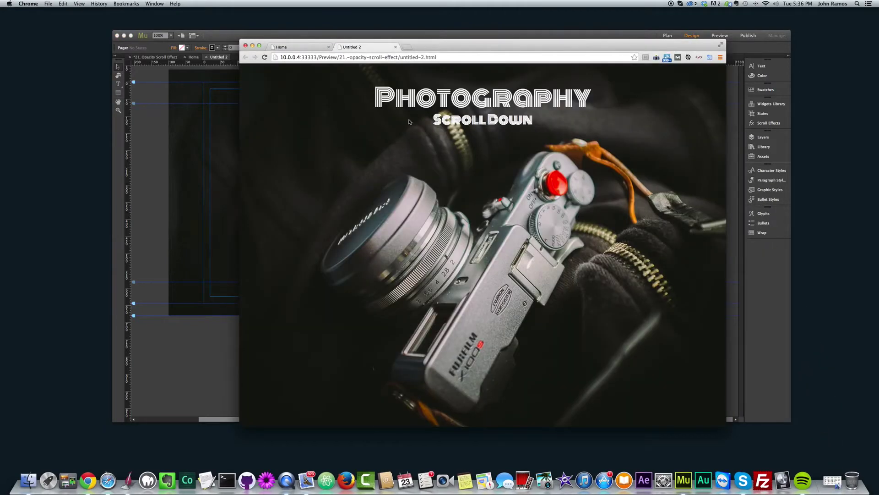
pyautogui.click(153, 152)
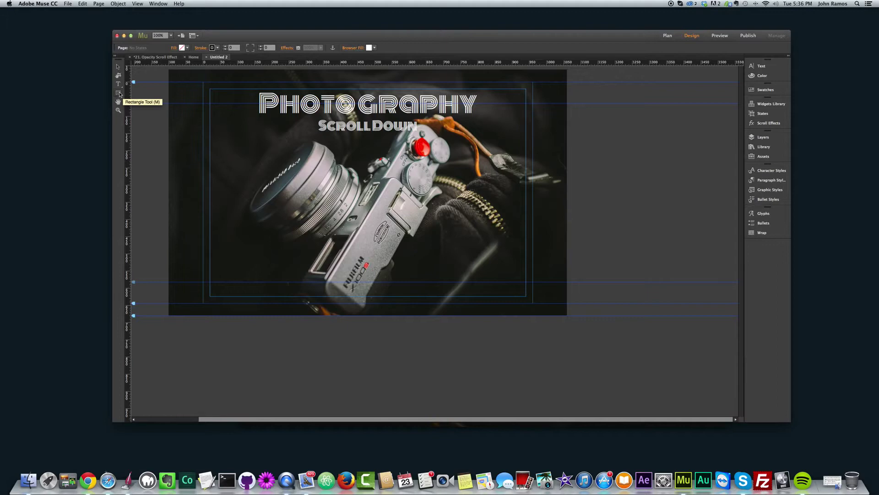
# Step: Draw a square about 270 px wide and place it against the left page margin at about X 20, Y 348
pyautogui.click(119, 95)
pyautogui.moveTo(210, 152)
pyautogui.mouseDown()
pyautogui.moveTo(253, 189)
pyautogui.moveTo(303, 211)
pyautogui.mouseUp()
pyautogui.click(113, 65)
pyautogui.moveTo(240, 199); pyautogui.dragTo(251, 231)
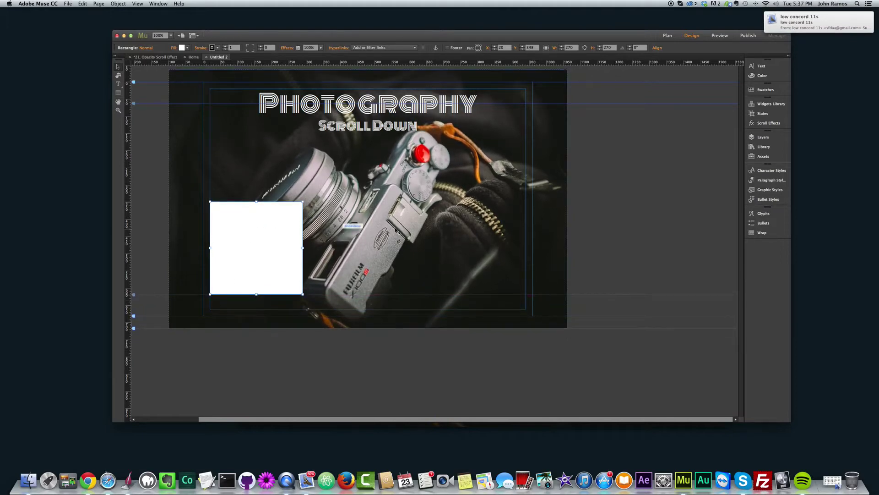
# Step: Duplicate the white square and remove the stroke from both squares
pyautogui.press('super+c')
pyautogui.press('super+v')
pyautogui.keyDown('shift'); pyautogui.click(284, 244); pyautogui.keyUp('shift')
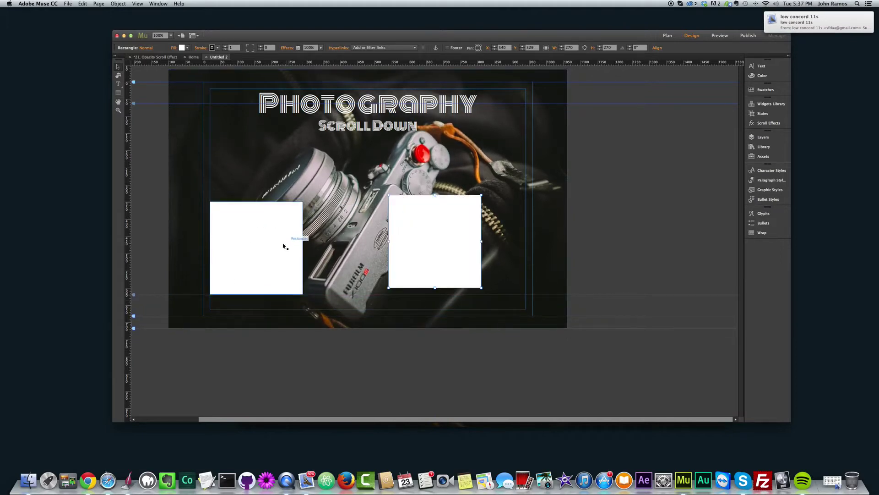
pyautogui.click(212, 48)
pyautogui.click(294, 57)
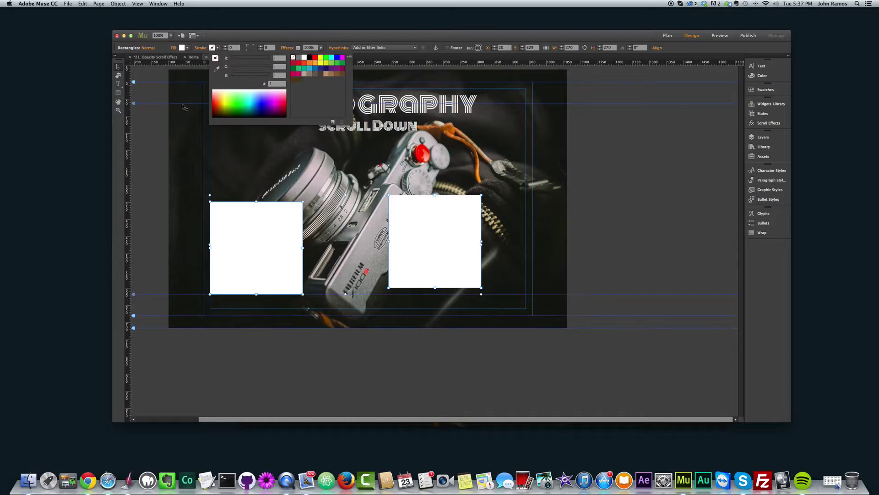
pyautogui.click(670, 229)
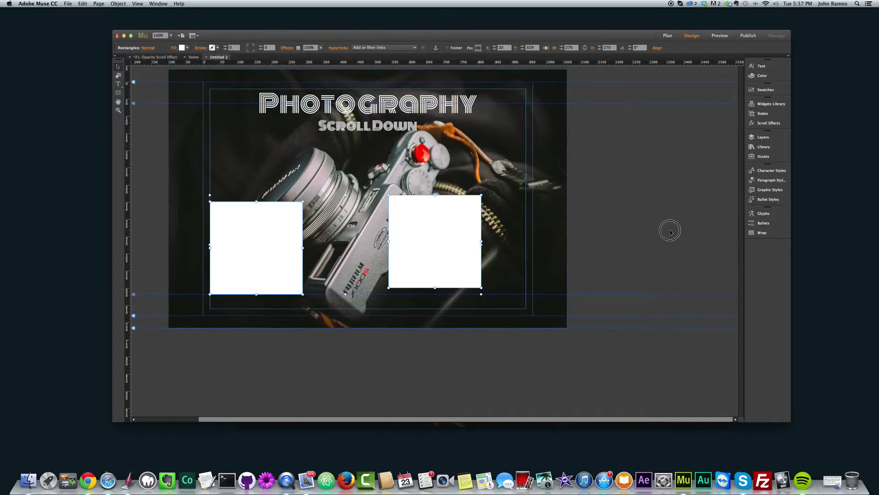
# Step: Place the duplicate square against the right page margin at X 670, Y 618, its top level with the first square's lower edge
pyautogui.moveTo(440, 241); pyautogui.dragTo(494, 330)
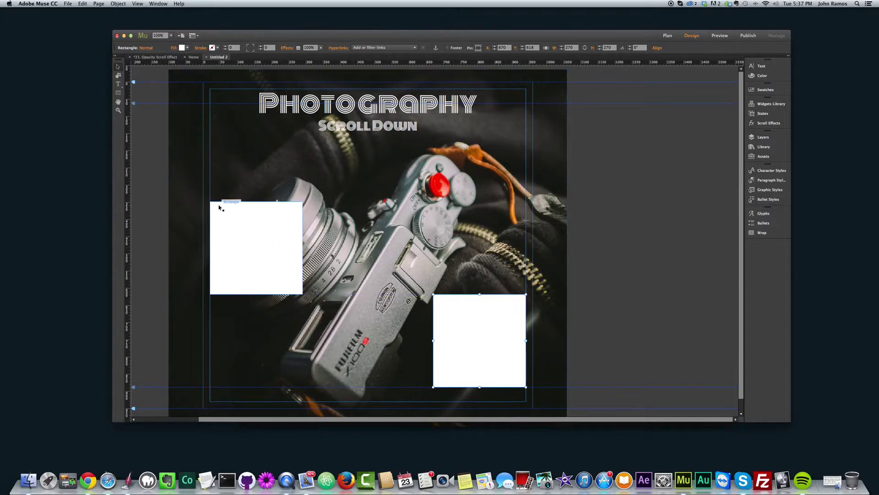
pyautogui.moveTo(221, 228)
pyautogui.mouseDown()
pyautogui.moveTo(241, 227)
pyautogui.moveTo(232, 230)
pyautogui.mouseUp()
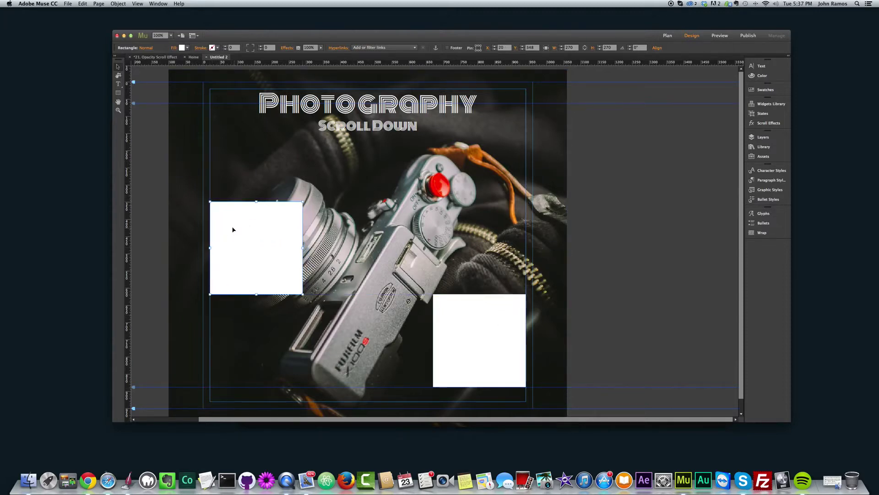
pyautogui.moveTo(468, 310); pyautogui.dragTo(473, 292)
pyautogui.scroll(-3, 489, 325)
pyautogui.scroll(-1, 472, 292)
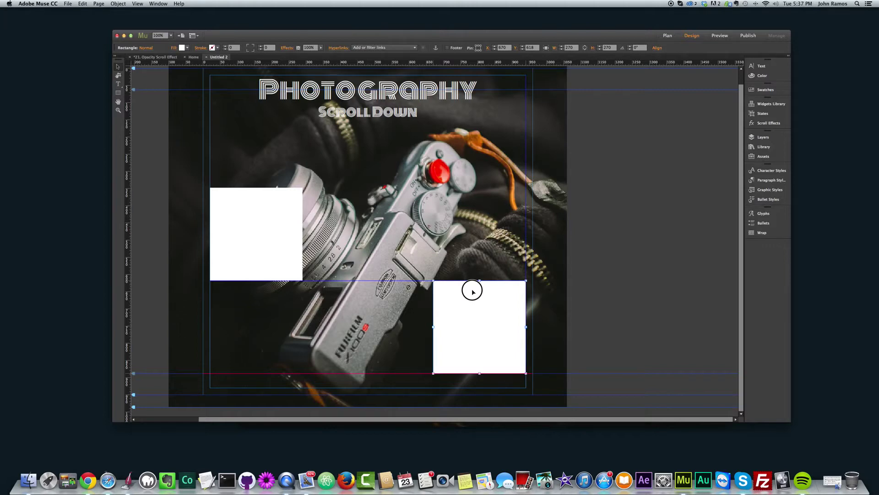
pyautogui.moveTo(473, 291); pyautogui.dragTo(473, 291)
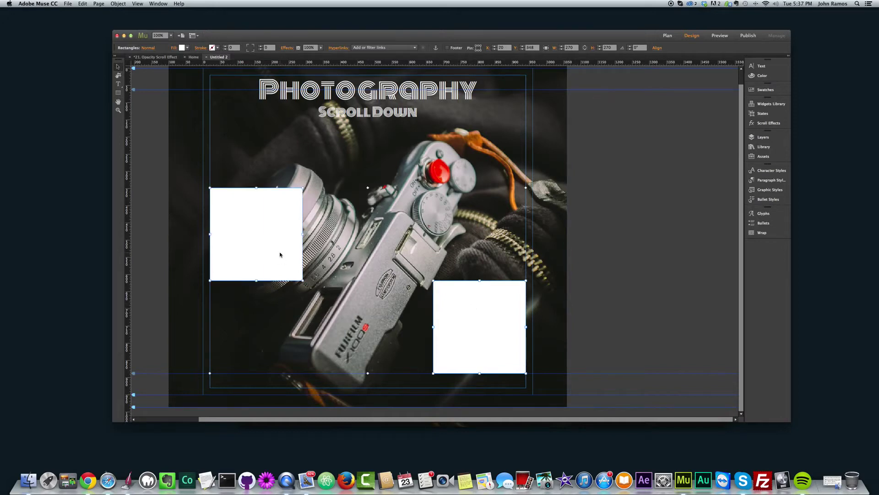
# Step: Paste a copy of the two squares and align it directly below the first pair at X 20, Y 888
pyautogui.press('super+v')
pyautogui.moveTo(328, 186); pyautogui.dragTo(261, 366)
pyautogui.scroll(-2, 288, 324)
pyautogui.scroll(-5, 380, 280)
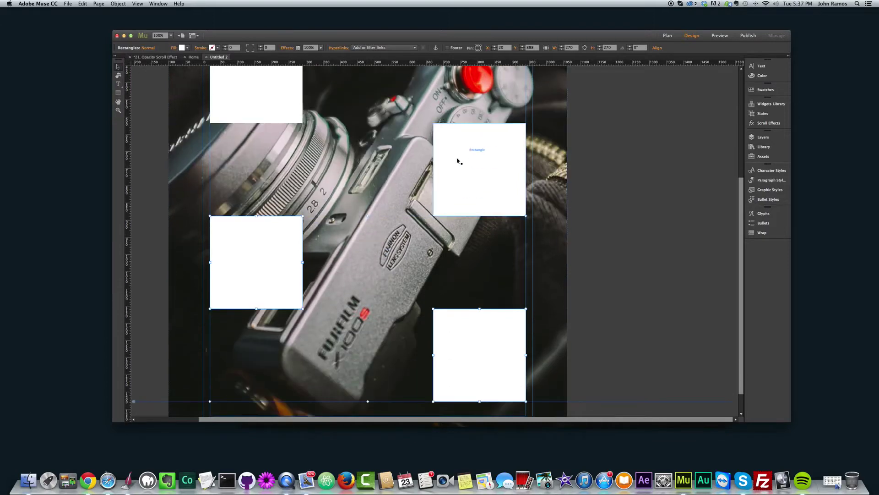
# Step: Add a third staggered pair of squares below the second pair at X 20, Y 1428
pyautogui.scroll(-2, 451, 229)
pyautogui.moveTo(260, 252); pyautogui.dragTo(267, 377)
pyautogui.scroll(-2, 285, 334)
pyautogui.scroll(-5, 333, 339)
# Step: Add a fourth pair of squares beneath the third pair at about X 16, Y 1968
pyautogui.moveTo(250, 261); pyautogui.dragTo(266, 417)
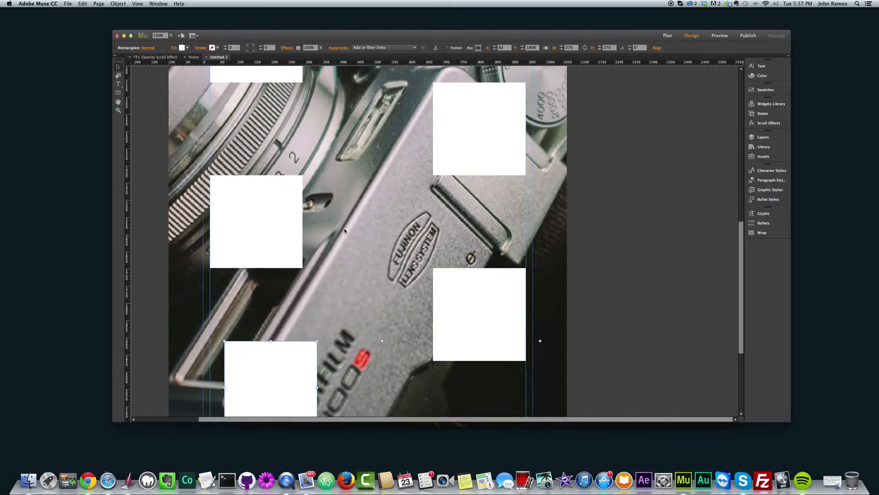
pyautogui.scroll(-5, 337, 237)
pyautogui.moveTo(297, 269); pyautogui.dragTo(282, 285)
pyautogui.scroll(-2, 435, 220)
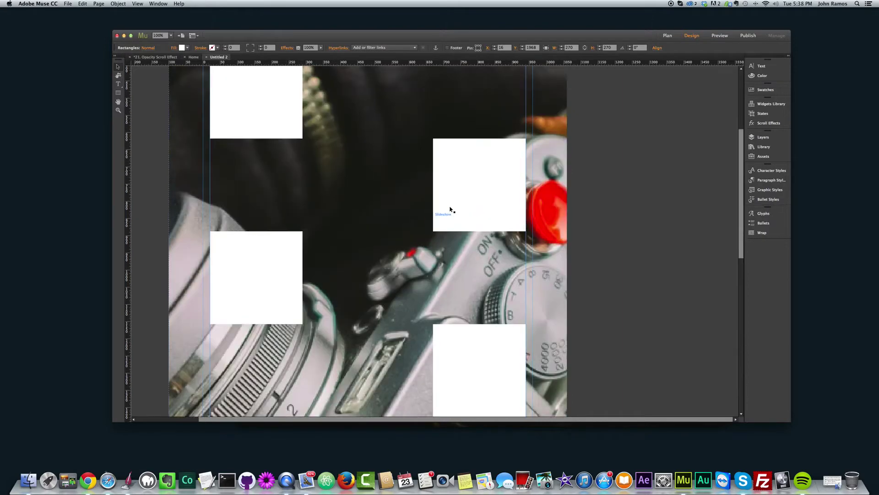
# Step: Set the laptop-on-desk photo in the second pair's left square to Scale To Fill
pyautogui.scroll(-10, 451, 378)
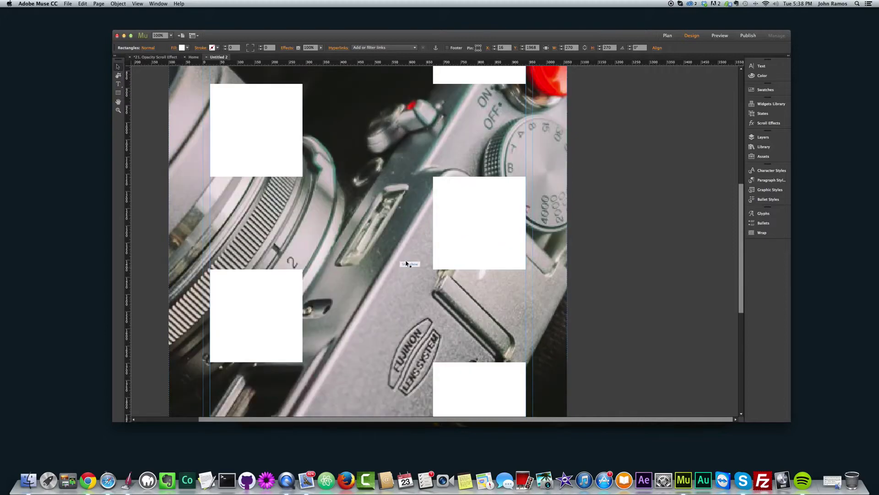
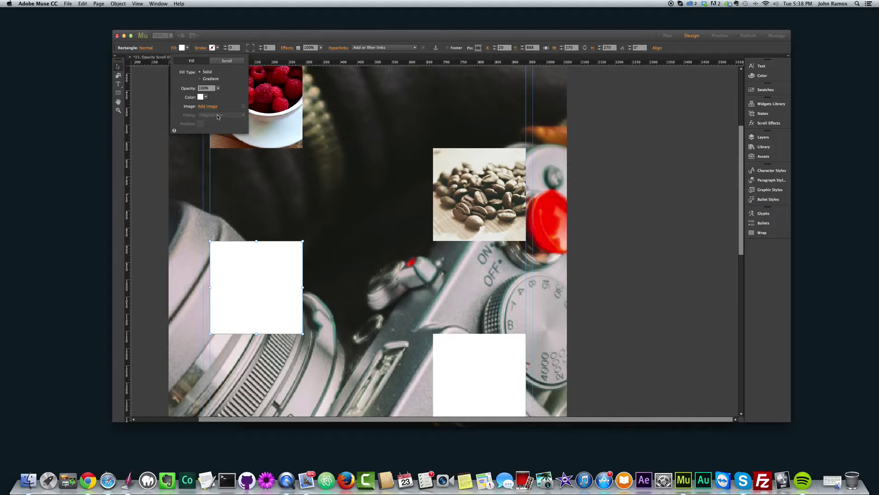
pyautogui.click(220, 115)
pyautogui.click(213, 138)
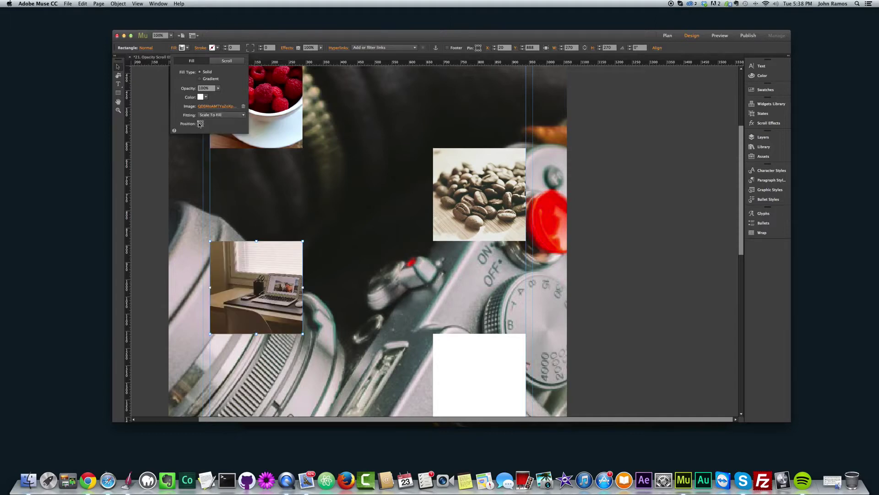
# Step: Fill the second pair's right square with doctype-hi-res.jpg, using Scale To Fill and a centered position
pyautogui.scroll(-8, 407, 196)
pyautogui.click(455, 191)
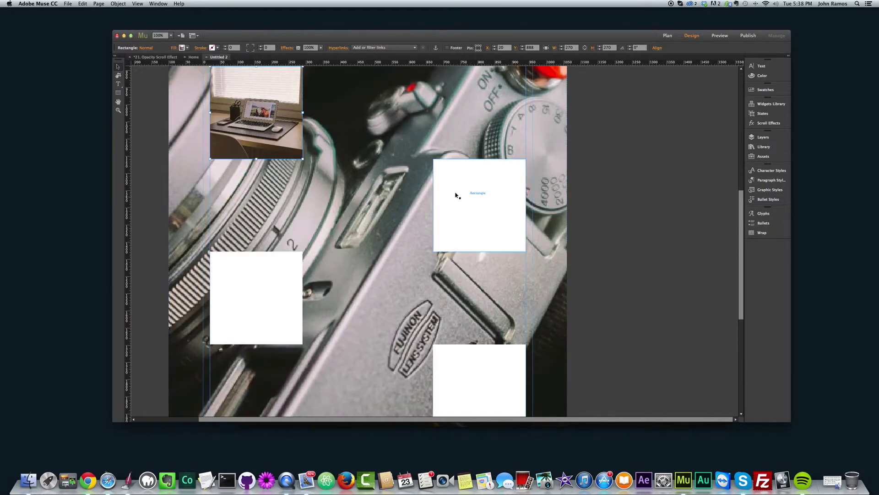
pyautogui.click(176, 46)
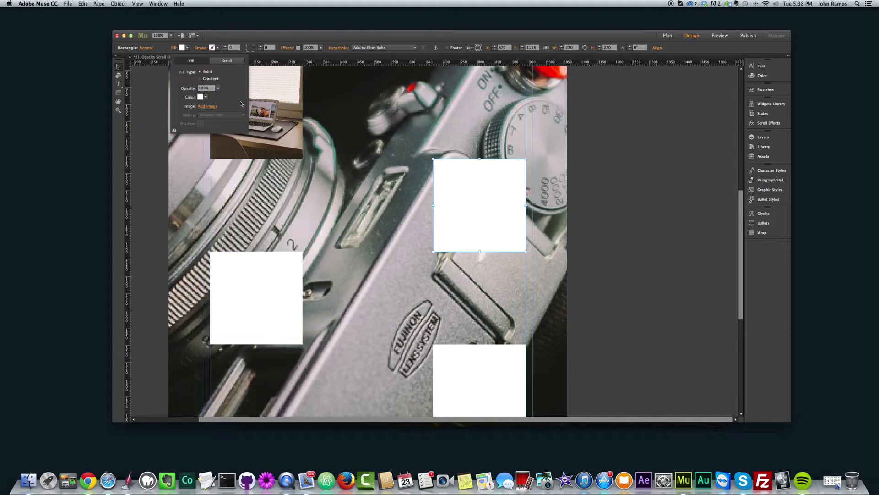
pyautogui.click(212, 107)
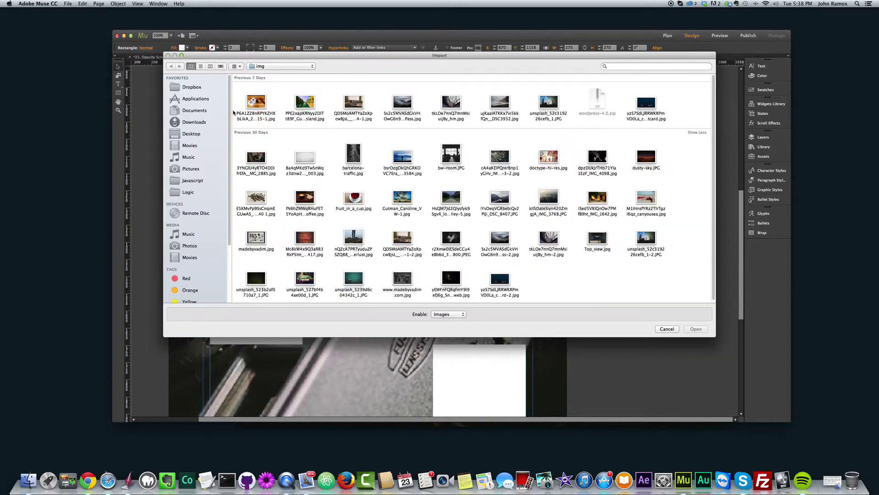
pyautogui.doubleClick(549, 157)
pyautogui.click(220, 115)
pyautogui.click(218, 122)
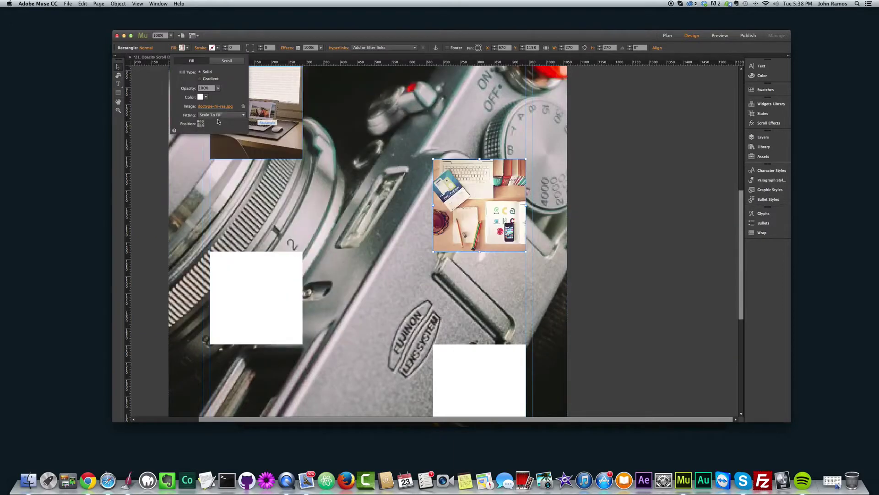
pyautogui.click(202, 124)
# Step: Fill the third pair's left square with dusty-sky.JPG, fitted with Scale To Fill
pyautogui.click(270, 281)
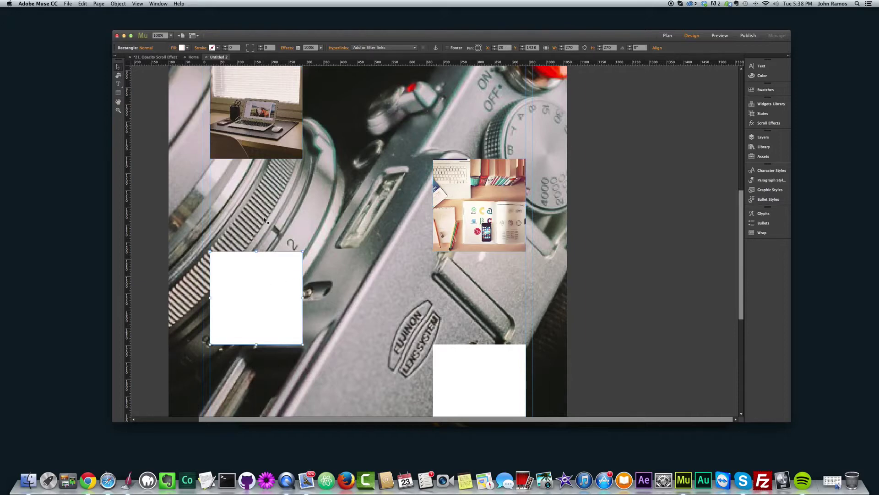
pyautogui.click(175, 48)
pyautogui.click(207, 106)
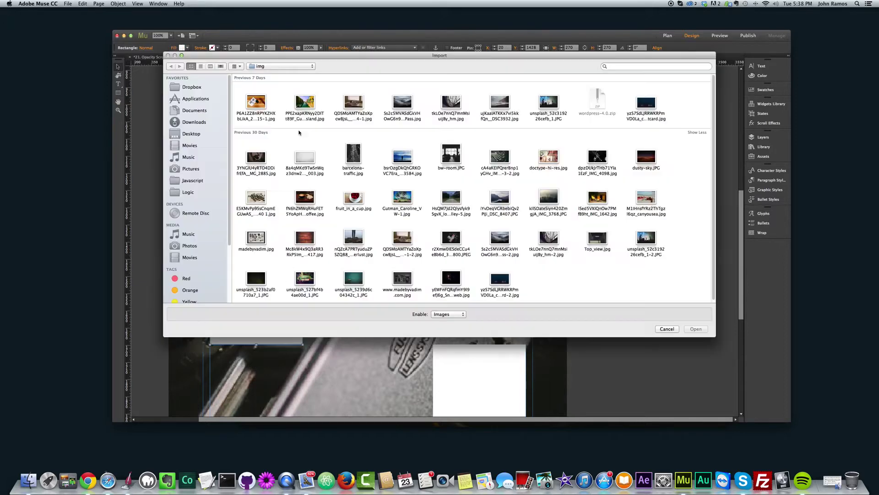
pyautogui.doubleClick(646, 160)
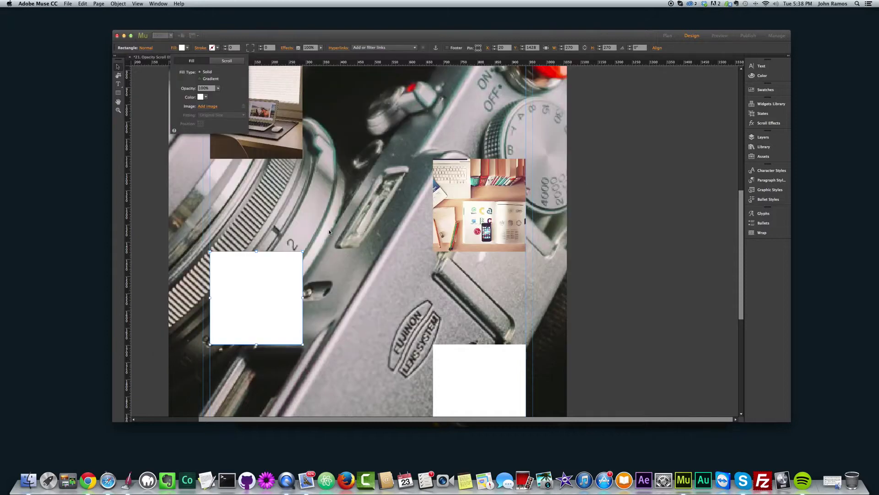
pyautogui.click(220, 114)
pyautogui.click(219, 126)
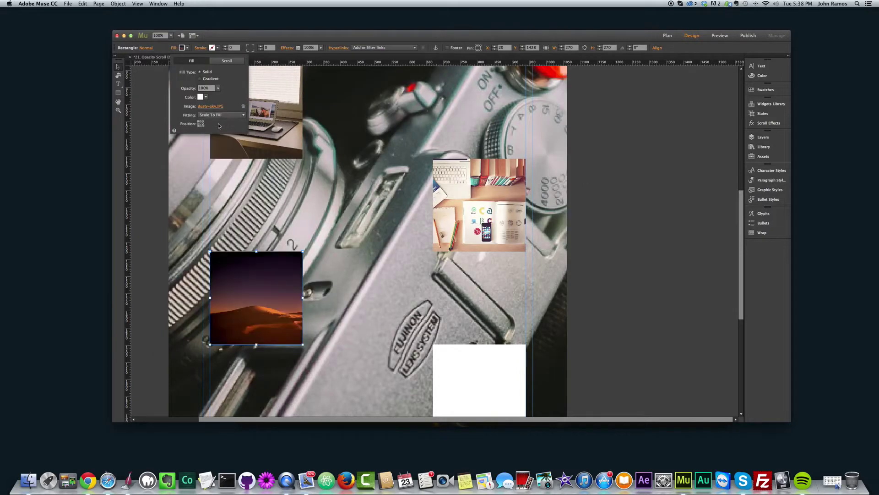
# Step: Fill the third pair's right square with the photo of legs standing on rocks, fitted with Scale To Fill
pyautogui.scroll(-4, 494, 307)
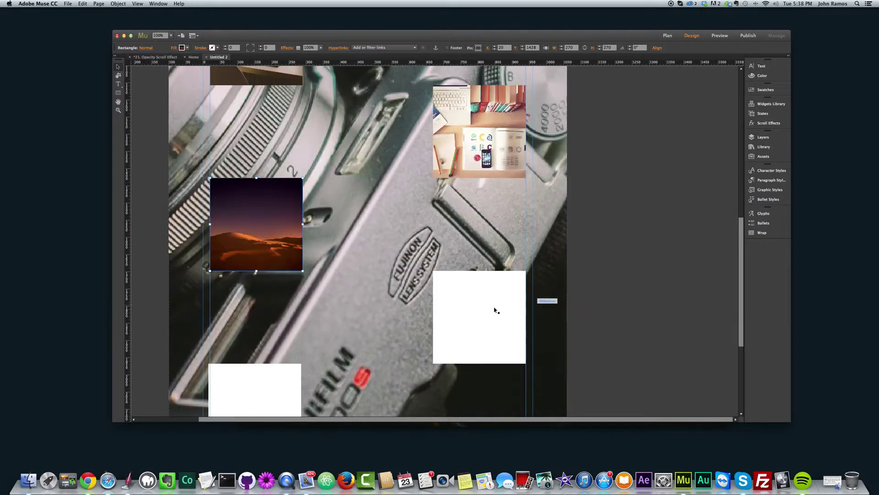
pyautogui.click(495, 309)
pyautogui.click(183, 48)
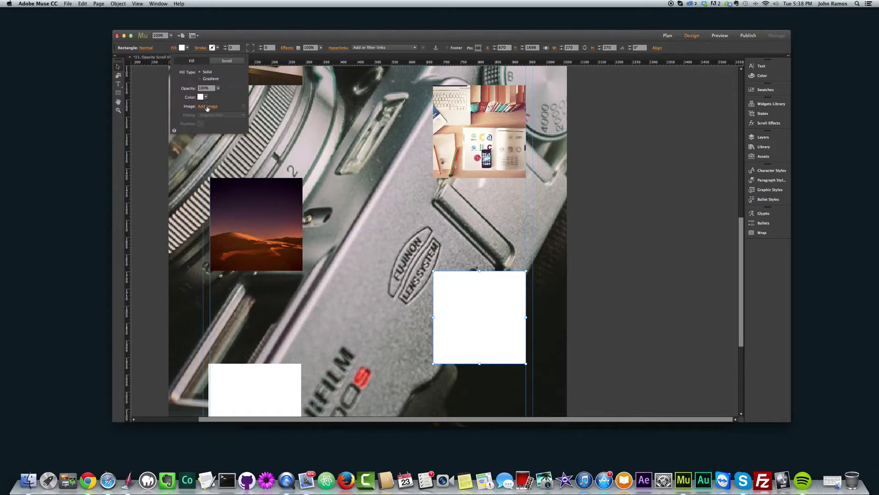
pyautogui.click(207, 110)
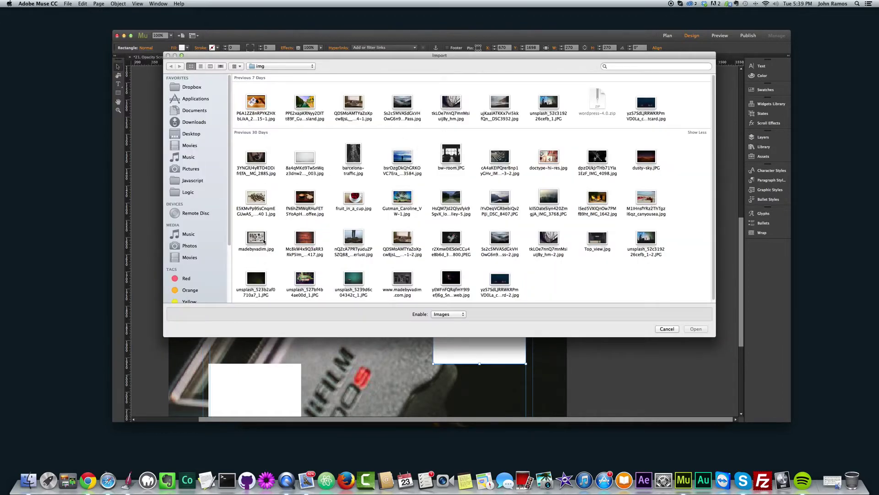
pyautogui.doubleClick(353, 236)
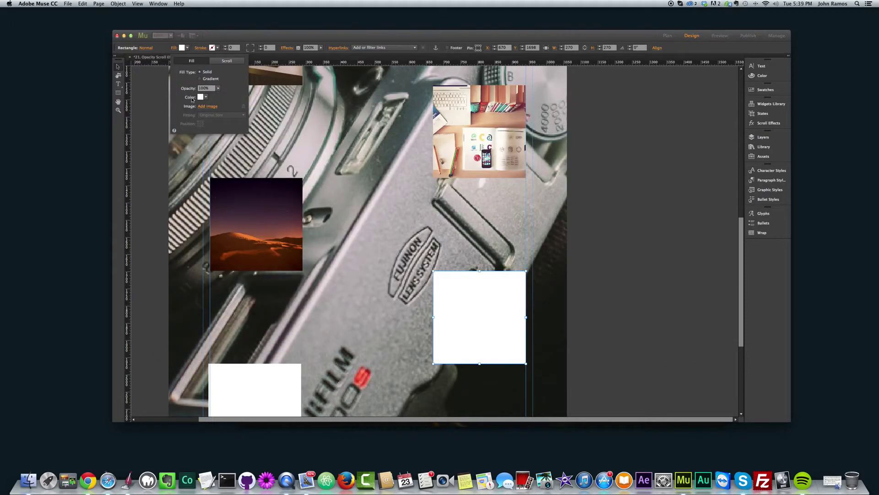
pyautogui.click(212, 115)
pyautogui.click(213, 125)
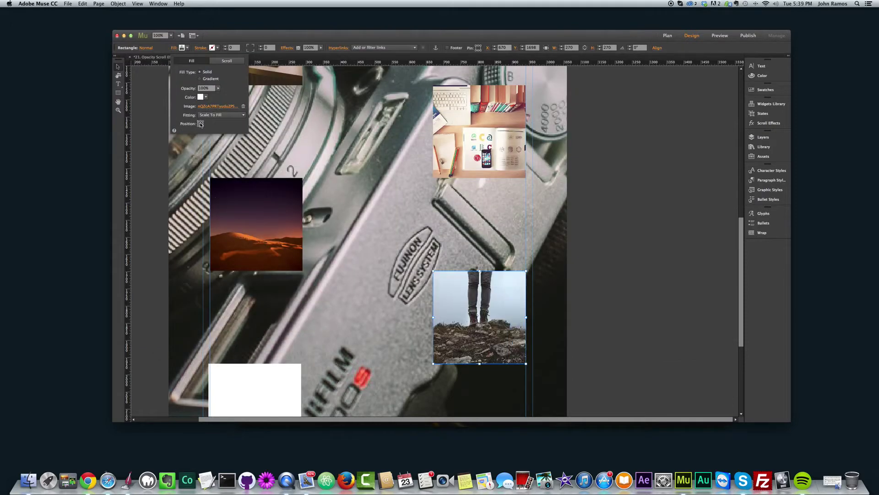
# Step: Fill the fourth pair's left square with the beach photo of people lying on the sand, using Scale To Fill and a centered position
pyautogui.scroll(-5, 298, 234)
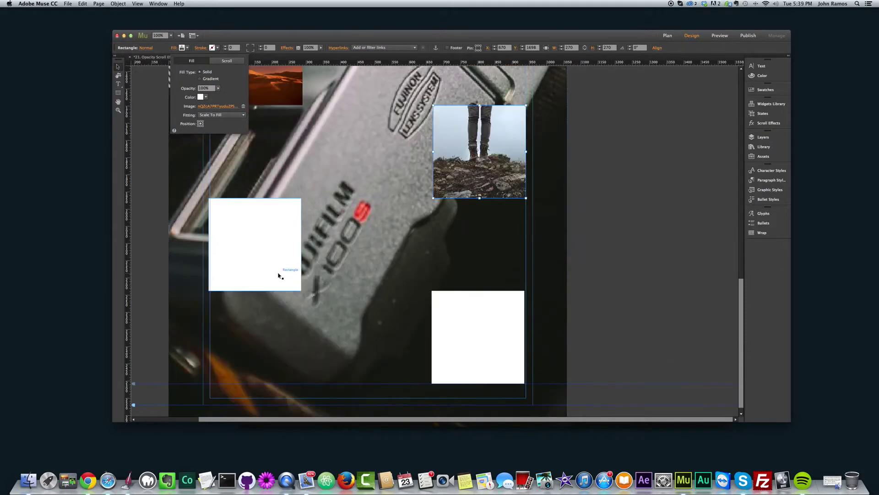
pyautogui.click(255, 245)
pyautogui.click(176, 48)
pyautogui.click(206, 106)
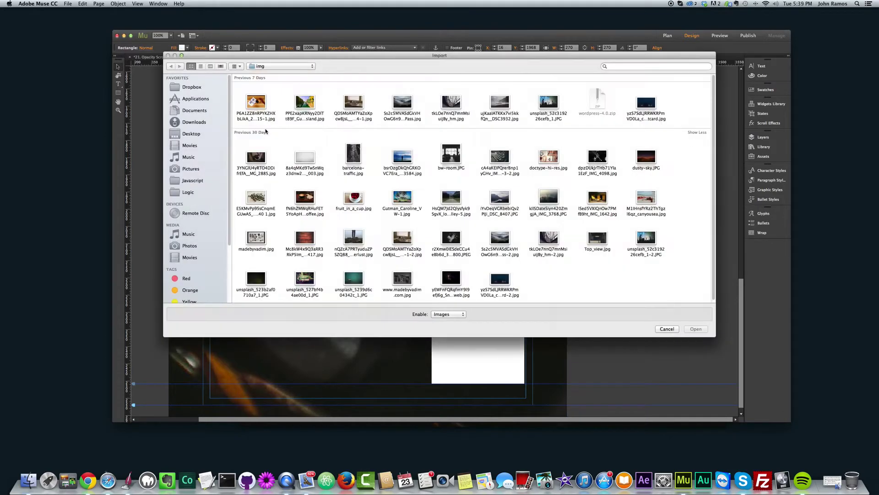
pyautogui.doubleClick(646, 199)
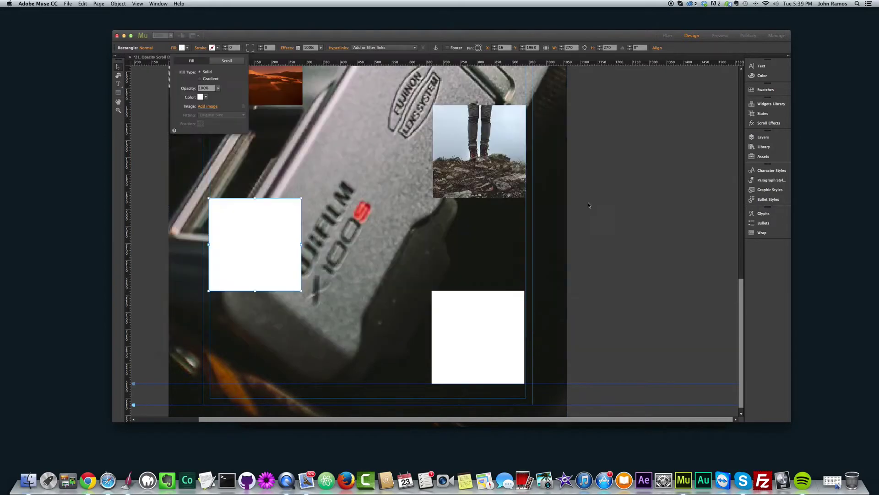
pyautogui.click(227, 115)
pyautogui.click(223, 124)
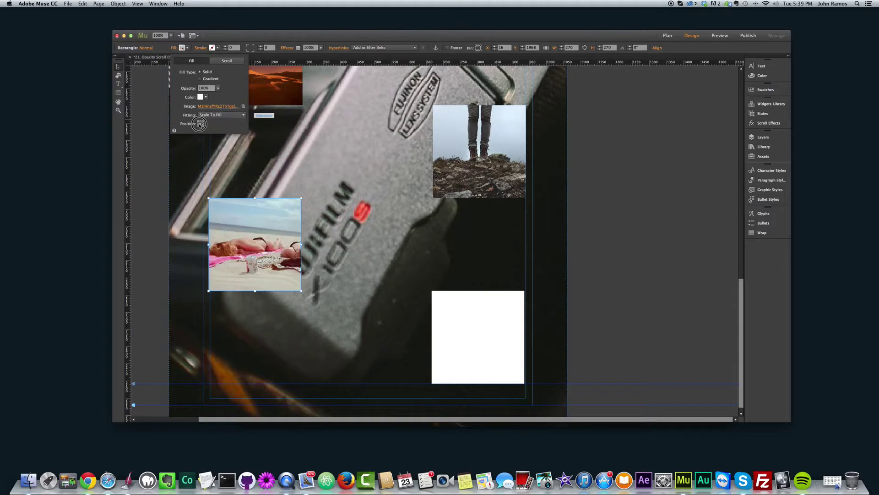
# Step: Fill the fourth pair's right square with the pale grey misty seascape photo, fitted with Scale To Fill
pyautogui.click(521, 372)
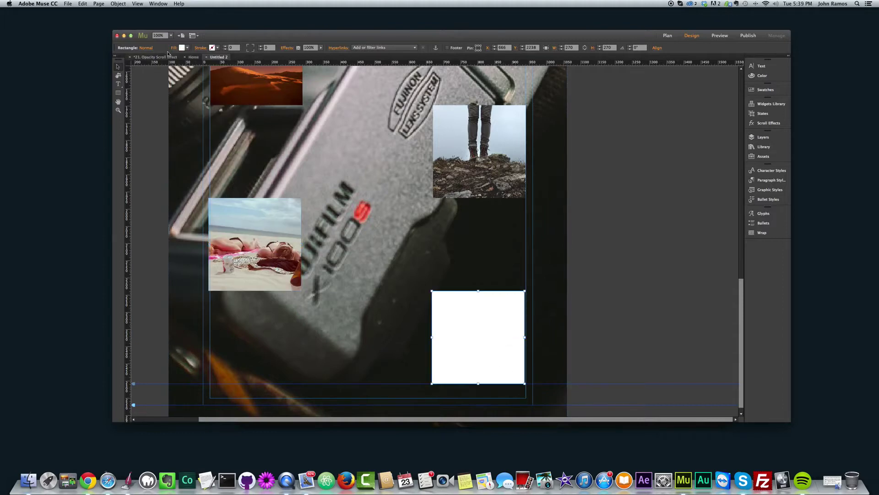
pyautogui.click(182, 48)
pyautogui.click(208, 106)
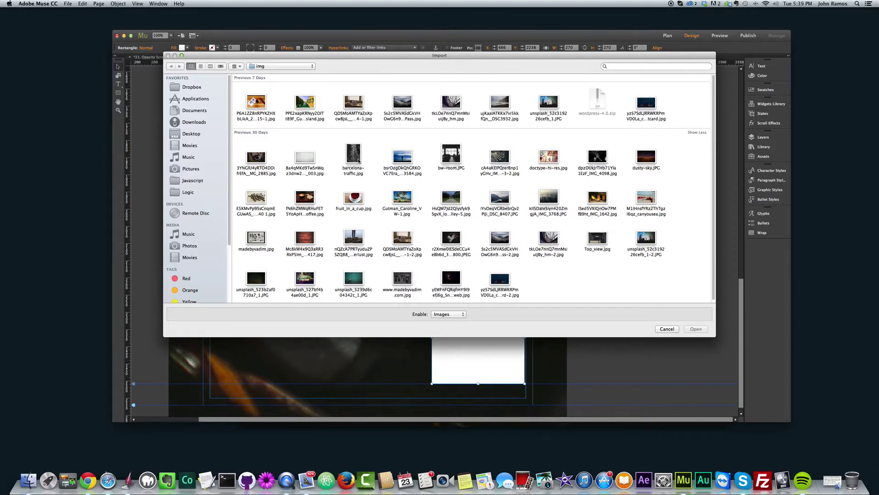
pyautogui.doubleClick(305, 157)
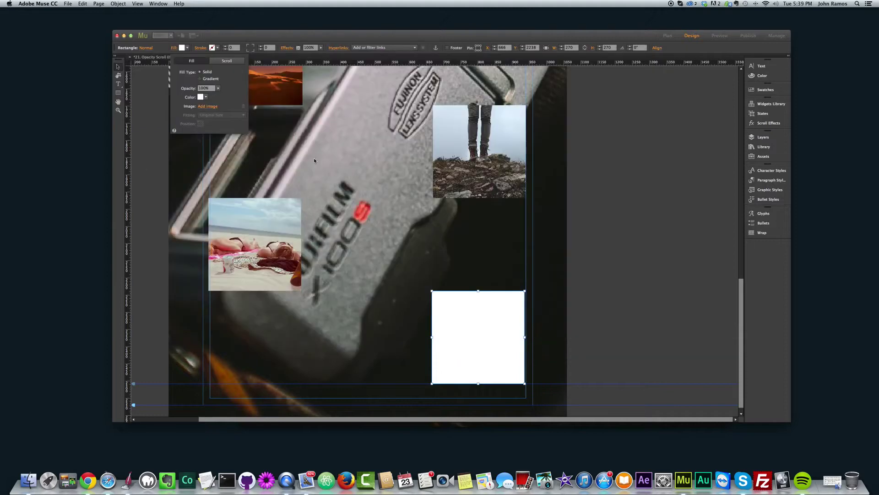
pyautogui.click(215, 115)
pyautogui.click(216, 133)
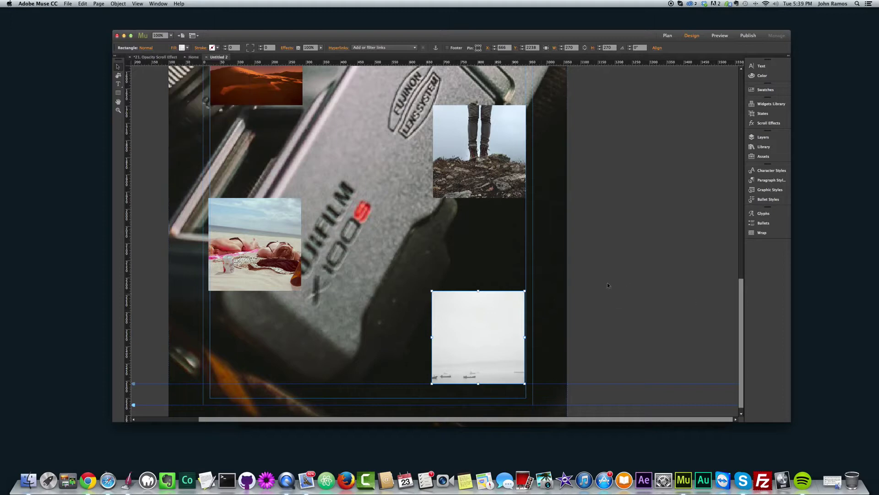
pyautogui.click(594, 256)
# Step: Preview the page in Chrome and check how the photo squares pass over the fixed camera background
pyautogui.scroll(15, 593, 255)
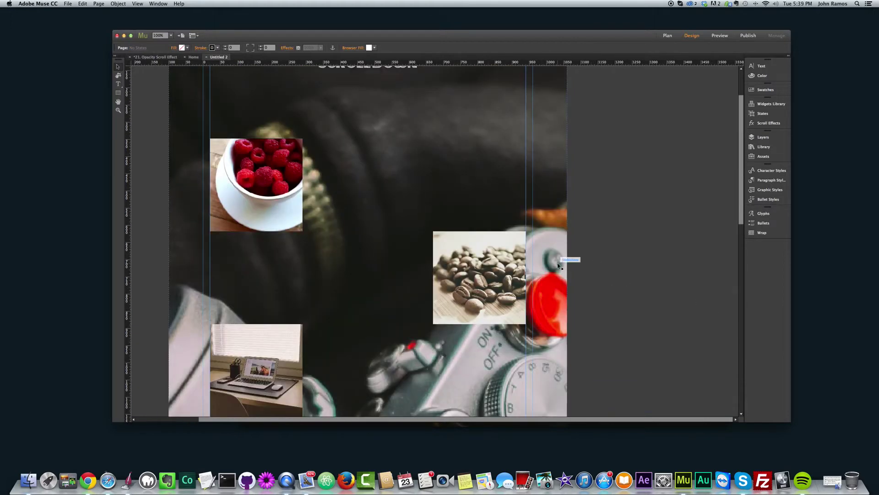
pyautogui.scroll(3, 558, 265)
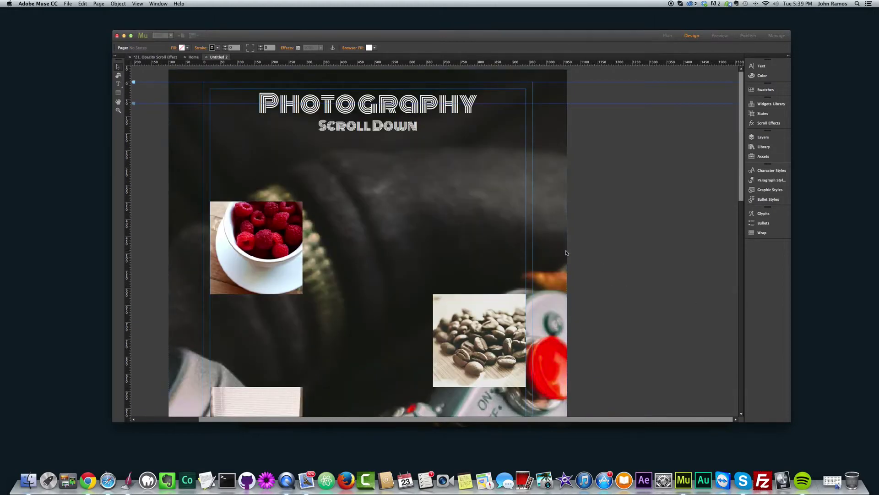
pyautogui.press('super+shift+e')
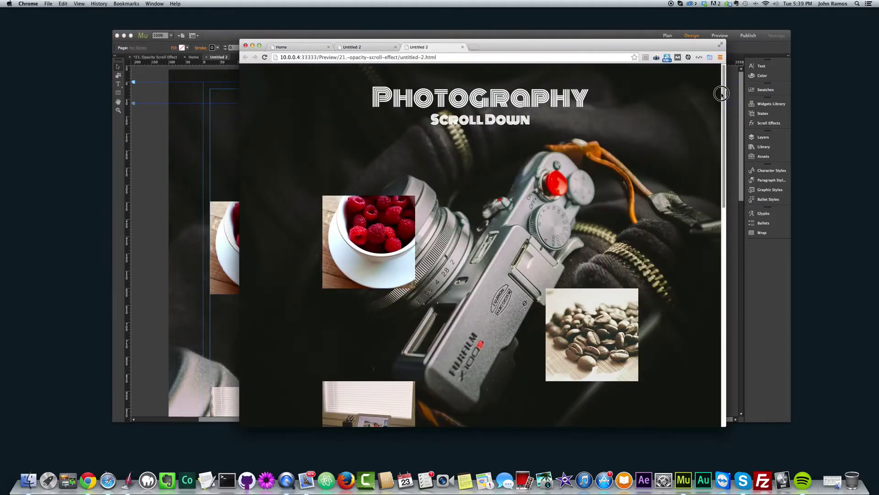
pyautogui.moveTo(719, 109); pyautogui.dragTo(481, 191)
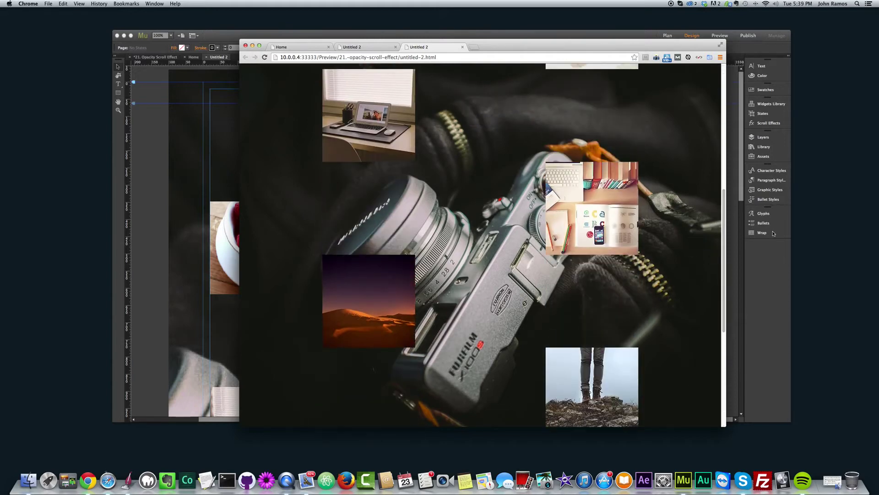
pyautogui.moveTo(724, 235); pyautogui.dragTo(713, 79)
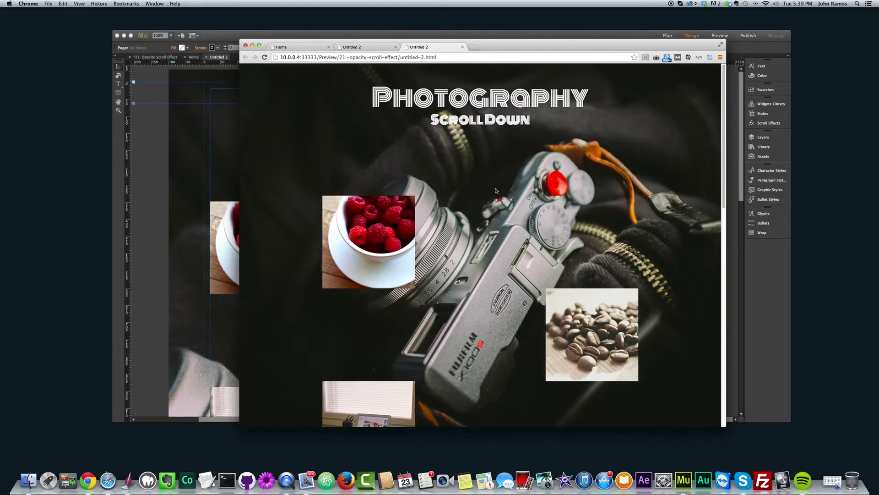
# Step: Return to Adobe Muse and look through the scroll effect types, finishing on the Opacity settings
pyautogui.click(156, 155)
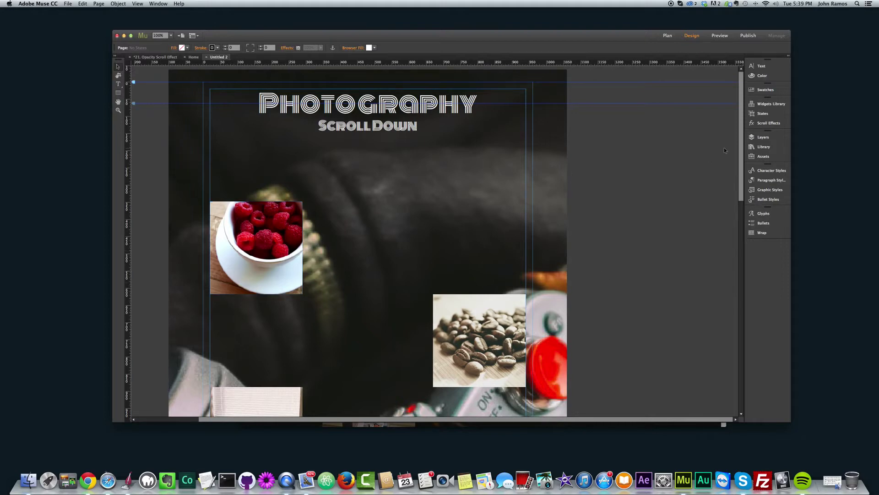
pyautogui.click(768, 123)
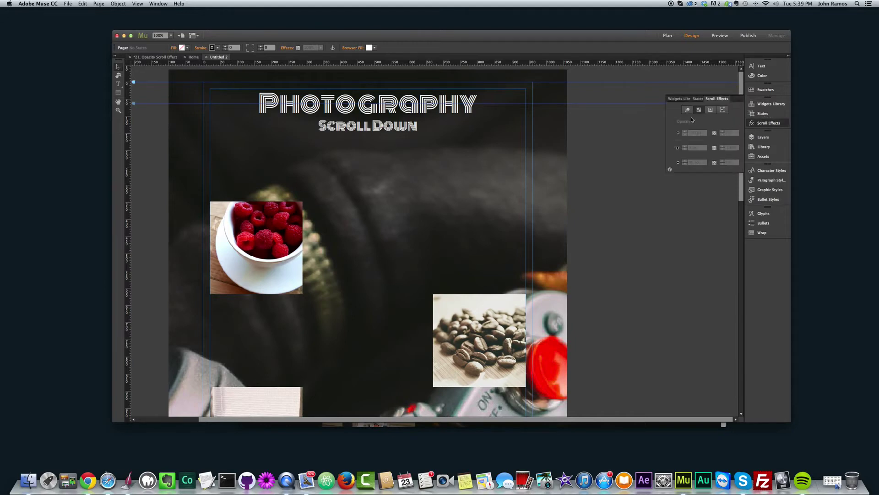
pyautogui.click(689, 110)
pyautogui.click(699, 110)
pyautogui.click(712, 110)
pyautogui.click(723, 110)
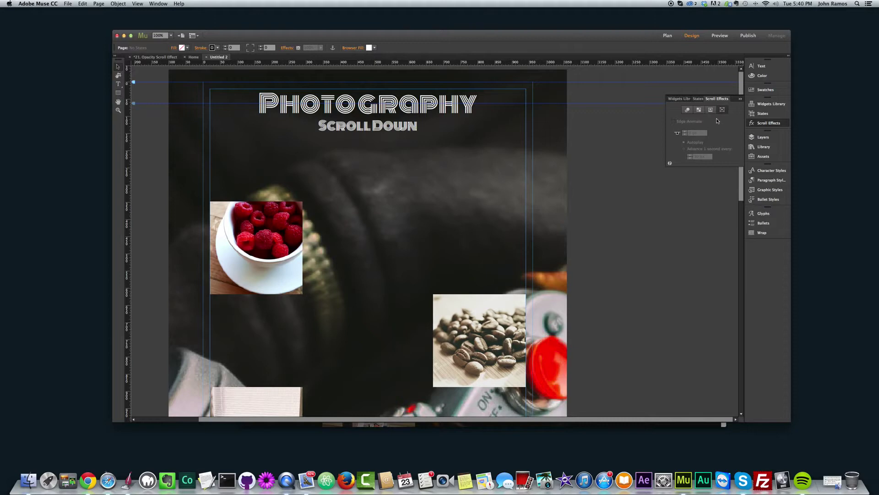
pyautogui.click(700, 110)
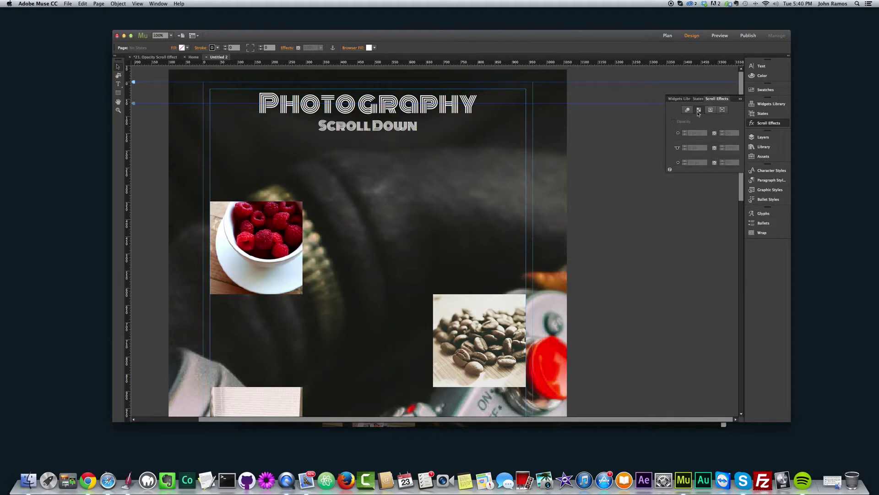
# Step: Enable the Opacity scroll effect on the raspberries photo, with fade positions of about 67, 181 and 305 px
pyautogui.click(277, 234)
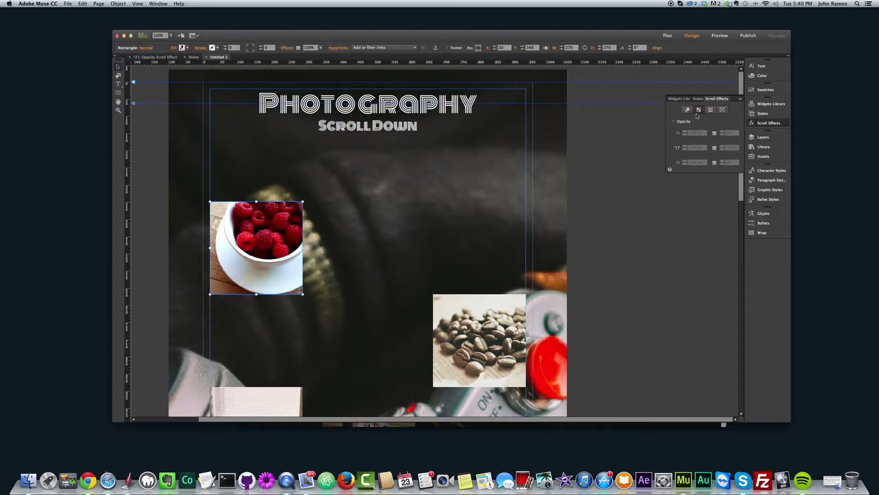
pyautogui.click(674, 122)
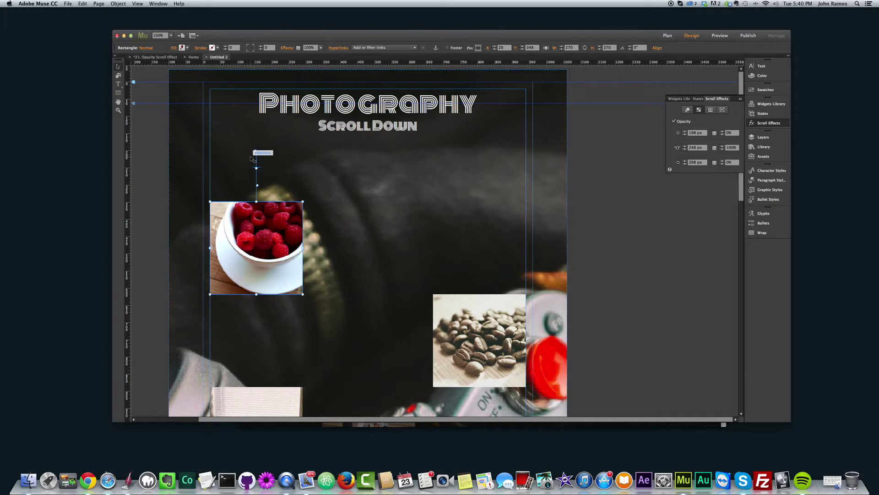
pyautogui.moveTo(256, 151); pyautogui.dragTo(256, 124)
pyautogui.moveTo(257, 169); pyautogui.dragTo(258, 191)
pyautogui.moveTo(255, 102); pyautogui.dragTo(255, 106)
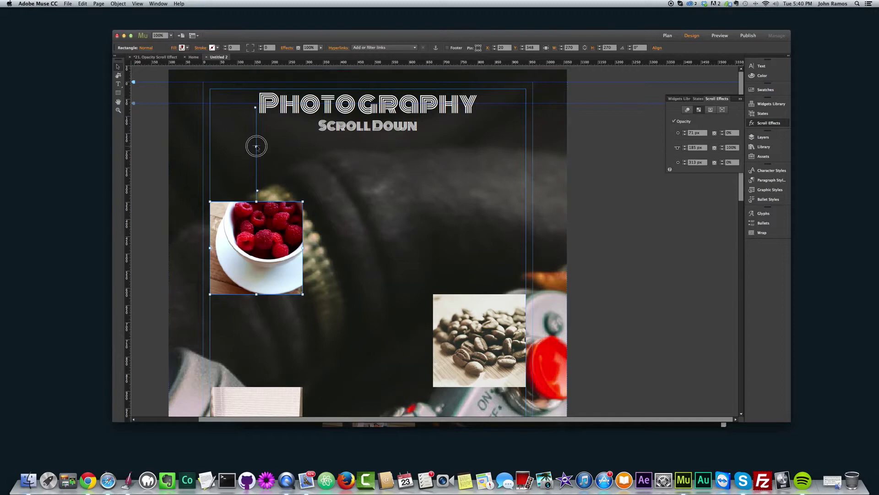
pyautogui.moveTo(257, 146); pyautogui.dragTo(256, 145)
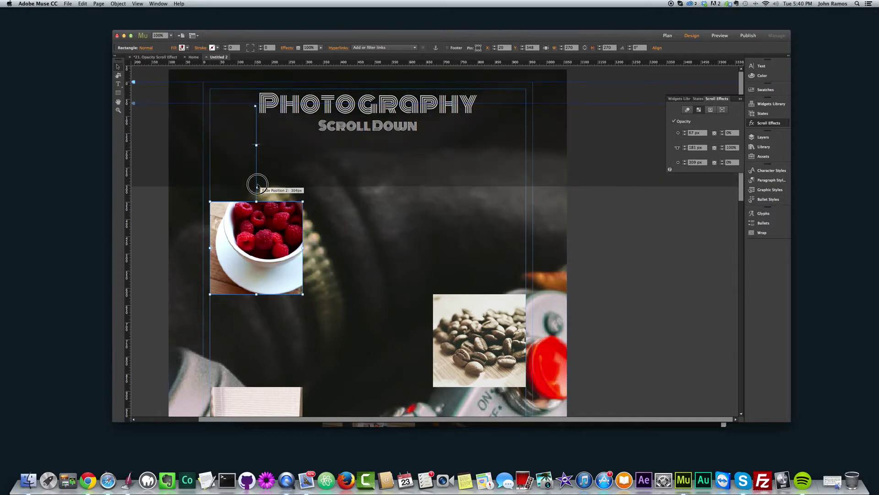
pyautogui.moveTo(257, 186); pyautogui.dragTo(257, 187)
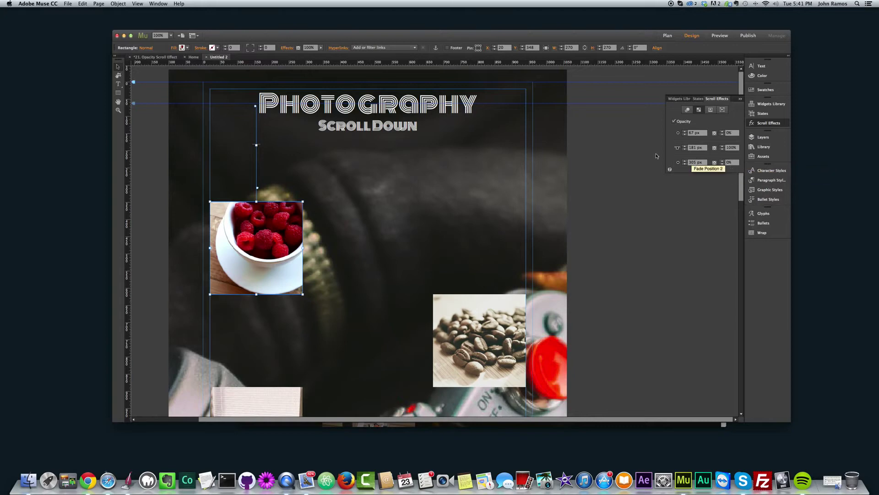
# Step: Extend the raspberries photo's fade range, with Fade Position 1 at about -36 px and Fade Position 2 at about 618 px
pyautogui.moveTo(256, 106); pyautogui.dragTo(256, 71)
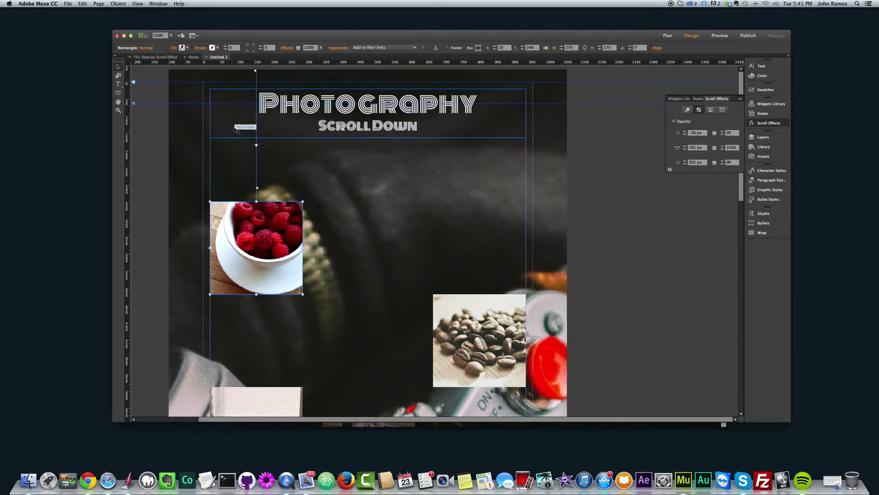
pyautogui.moveTo(255, 71); pyautogui.dragTo(256, 71)
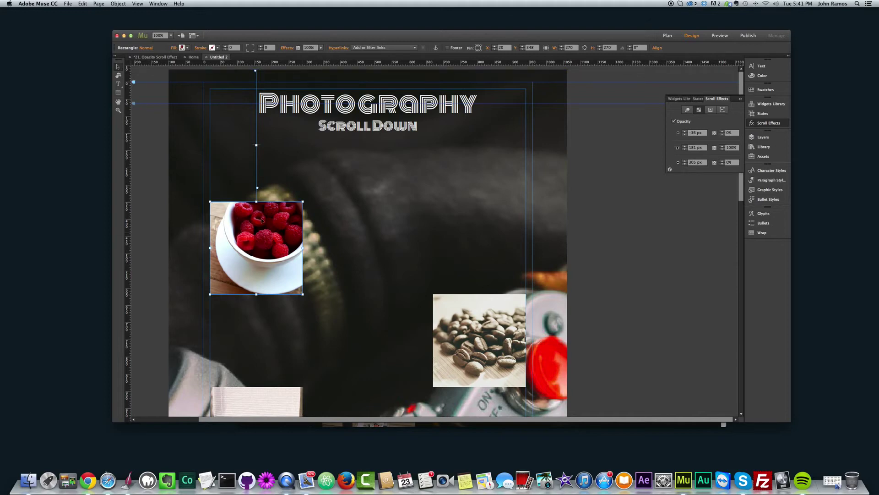
pyautogui.moveTo(255, 71); pyautogui.dragTo(257, 71)
pyautogui.moveTo(256, 71); pyautogui.dragTo(257, 70)
pyautogui.moveTo(256, 188); pyautogui.dragTo(261, 294)
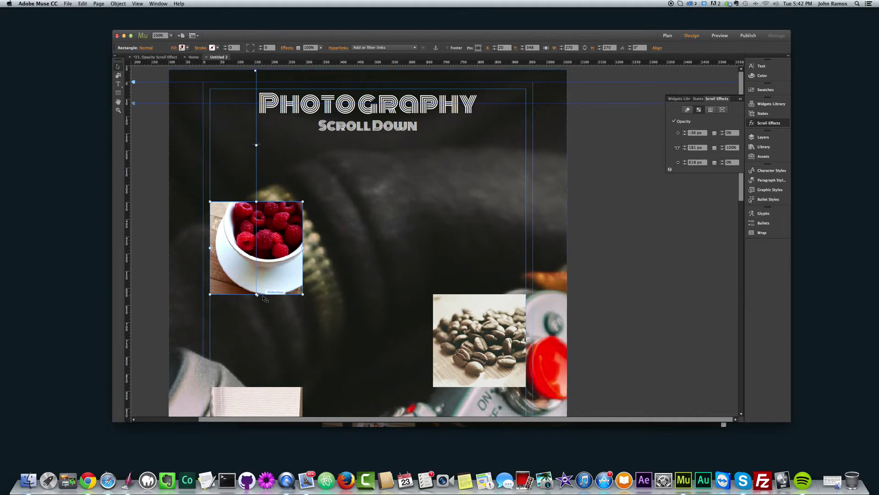
pyautogui.moveTo(257, 295); pyautogui.dragTo(256, 296)
# Step: Preview the page in Chrome and examine how the raspberries photo fades in and out while scrolling
pyautogui.press('super+shift+e')
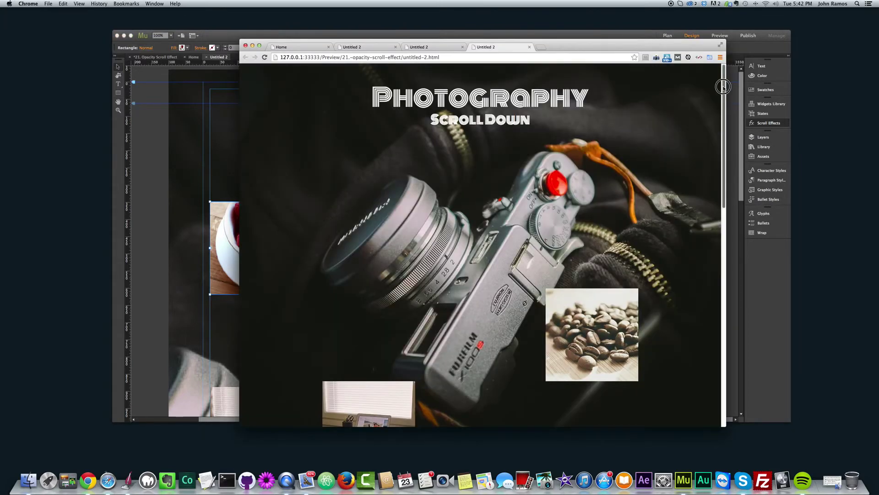
pyautogui.moveTo(723, 87); pyautogui.dragTo(723, 85)
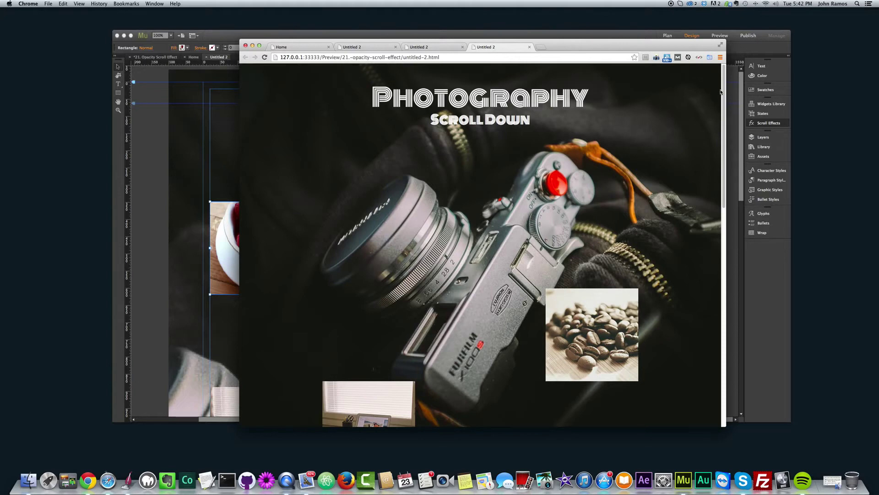
pyautogui.moveTo(722, 91); pyautogui.dragTo(723, 109)
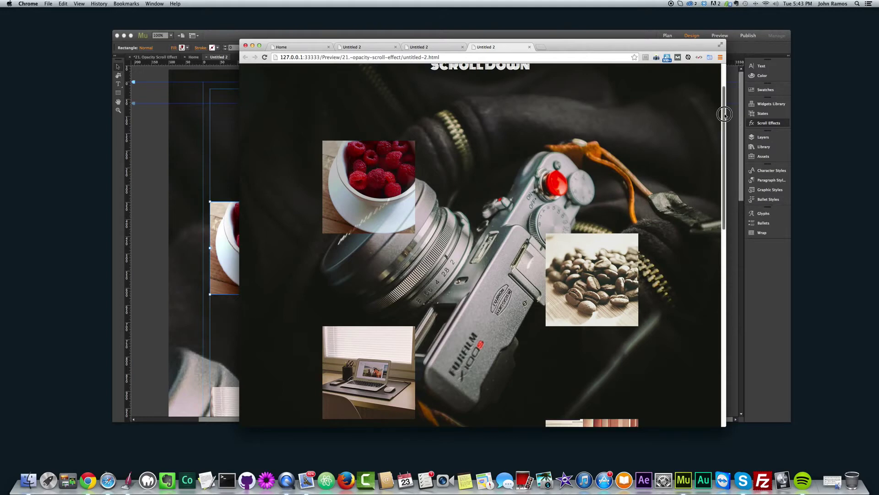
pyautogui.moveTo(725, 115); pyautogui.dragTo(723, 151)
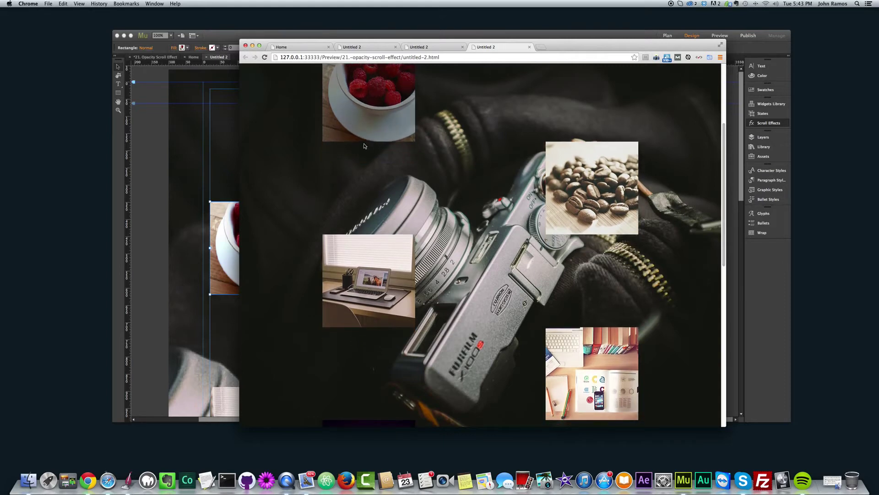
pyautogui.moveTo(342, 39); pyautogui.dragTo(427, 34)
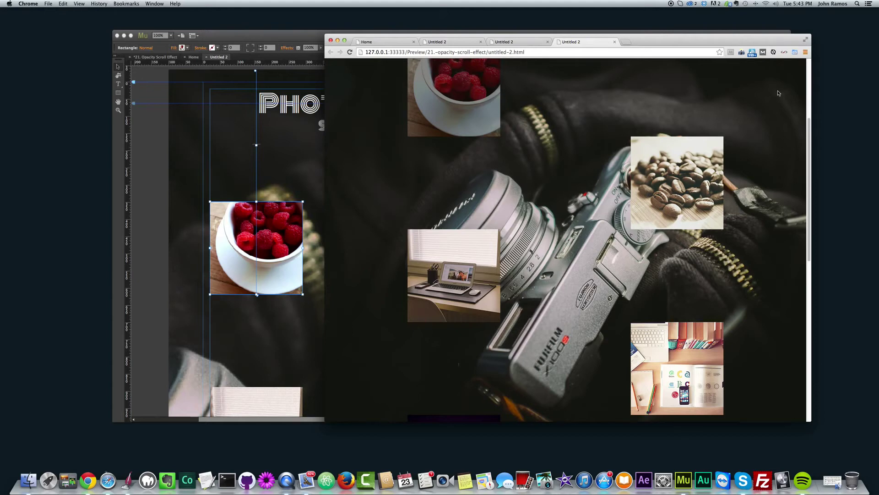
pyautogui.moveTo(808, 119); pyautogui.dragTo(809, 74)
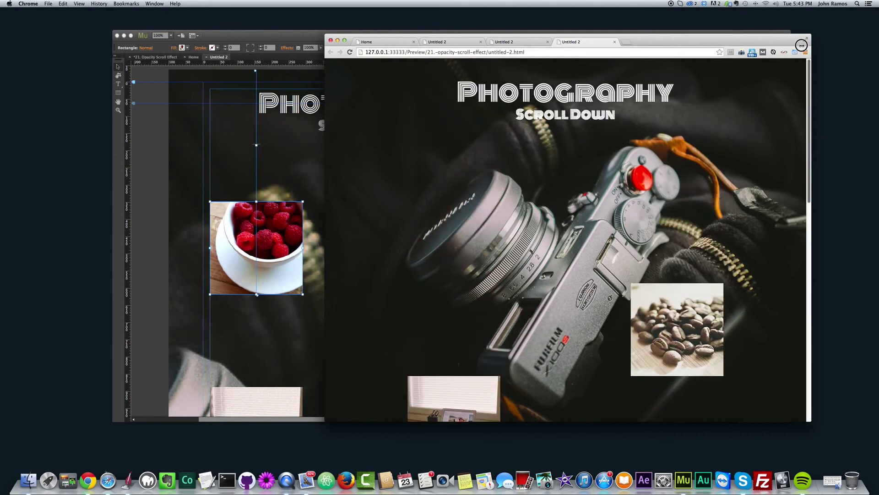
# Step: Return to Adobe Muse and enable the Opacity scroll effect on the coffee beans photo
pyautogui.click(319, 155)
pyautogui.scroll(-3, 357, 289)
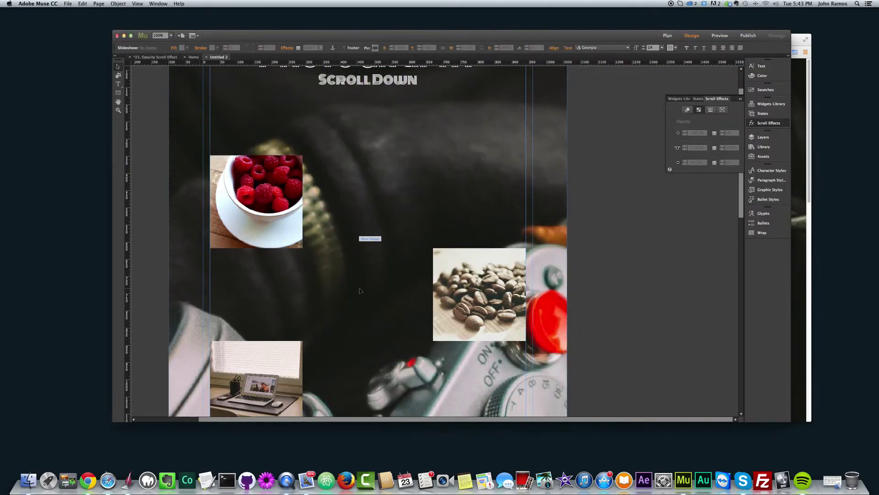
pyautogui.click(490, 324)
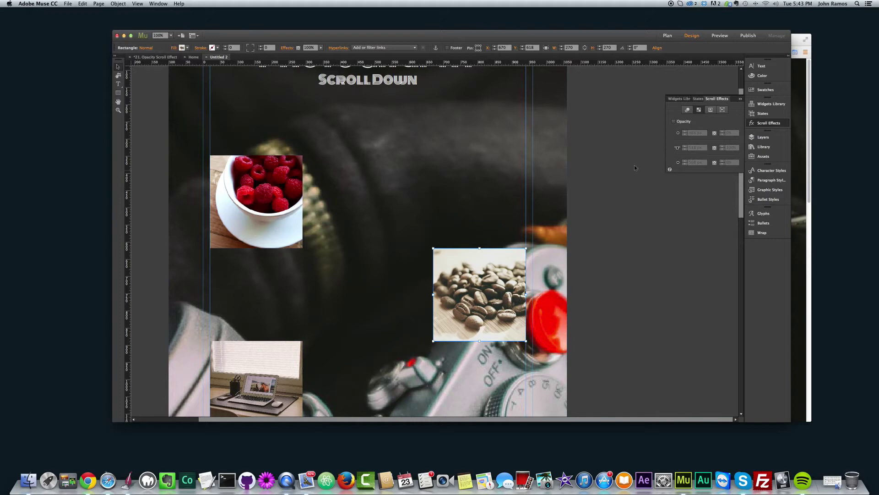
pyautogui.click(674, 122)
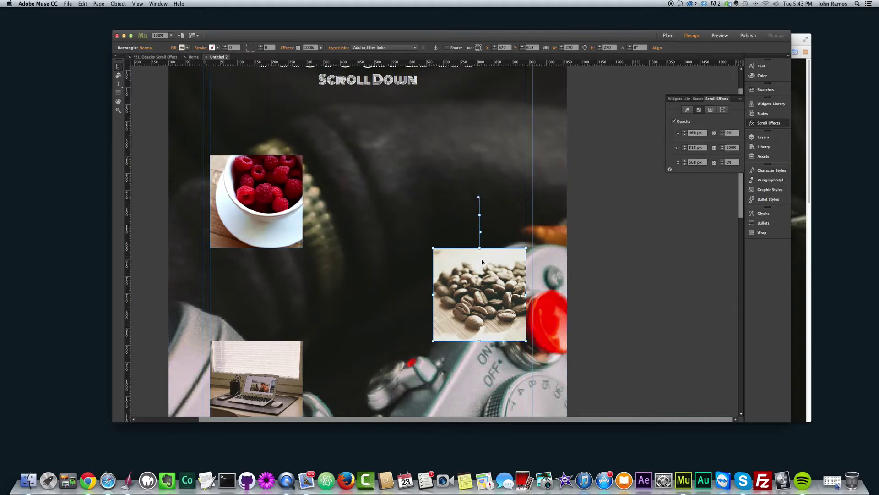
# Step: Adjust the coffee beans photo's opacity markers to about 348 px for fade-in, 483 px for the key position and 888 px for fade-out
pyautogui.moveTo(479, 197); pyautogui.dragTo(478, 157)
pyautogui.moveTo(479, 215); pyautogui.dragTo(480, 203)
pyautogui.moveTo(480, 203); pyautogui.dragTo(479, 203)
pyautogui.moveTo(479, 202); pyautogui.dragTo(480, 203)
pyautogui.moveTo(479, 145); pyautogui.dragTo(479, 157)
pyautogui.moveTo(481, 222); pyautogui.dragTo(480, 352)
pyautogui.scroll(-3, 466, 267)
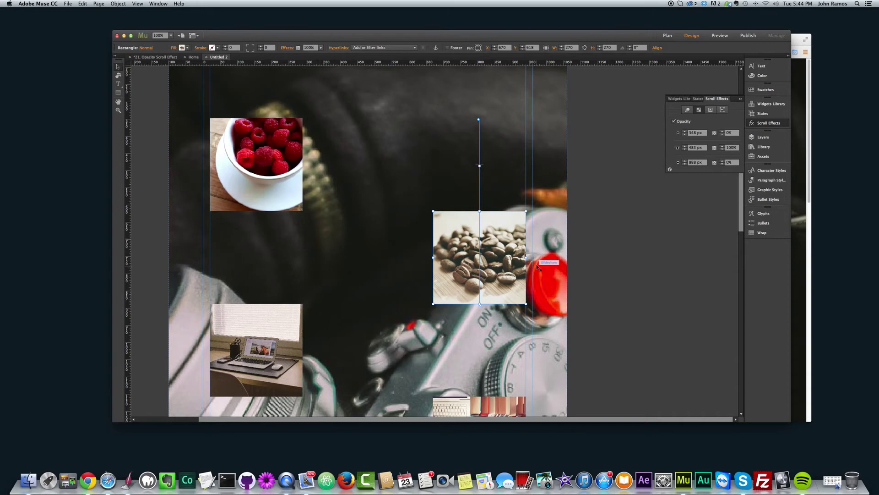
# Step: Enable the Opacity scroll effect on the laptop desk photo, with fade-in at about 618 px, key position 753 px and fade-out 1158 px
pyautogui.scroll(-2, 467, 288)
pyautogui.click(271, 299)
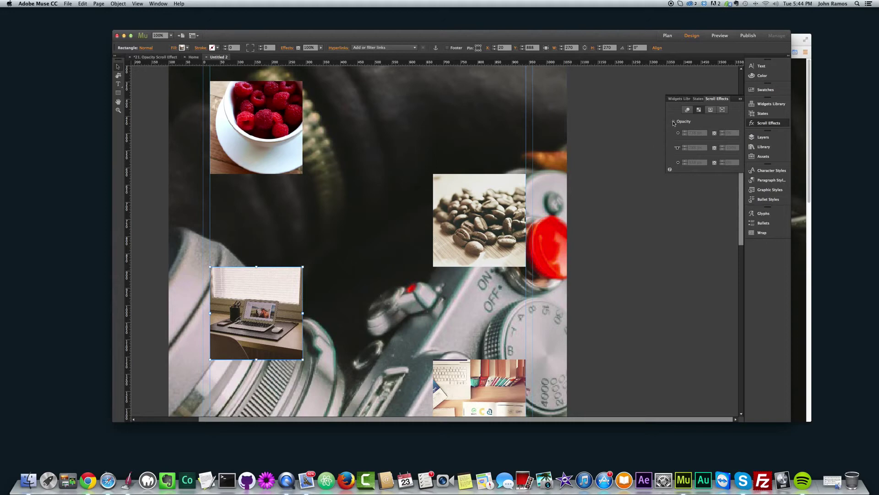
pyautogui.click(674, 122)
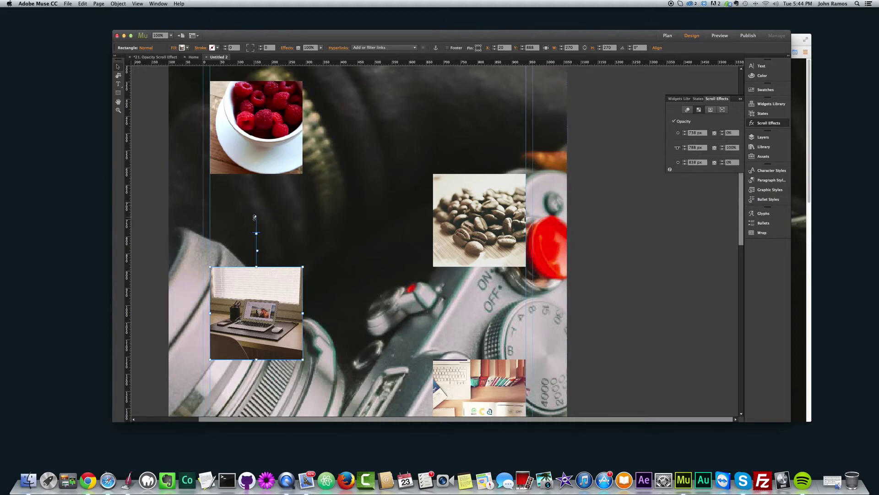
pyautogui.moveTo(256, 232); pyautogui.dragTo(259, 222)
pyautogui.moveTo(256, 222)
pyautogui.mouseDown()
pyautogui.moveTo(260, 214)
pyautogui.moveTo(259, 222)
pyautogui.mouseUp()
pyautogui.click(493, 217)
pyautogui.click(282, 285)
pyautogui.moveTo(255, 205); pyautogui.dragTo(257, 176)
pyautogui.moveTo(430, 183)
pyautogui.mouseDown()
pyautogui.moveTo(479, 186)
pyautogui.moveTo(257, 260)
pyautogui.moveTo(262, 360)
pyautogui.mouseUp()
# Step: Enable the Opacity scroll effect on the books and magazine photo, starting the fade-in at about 888 px and extending the fade-out to the photo's bottom edge
pyautogui.scroll(-5, 377, 284)
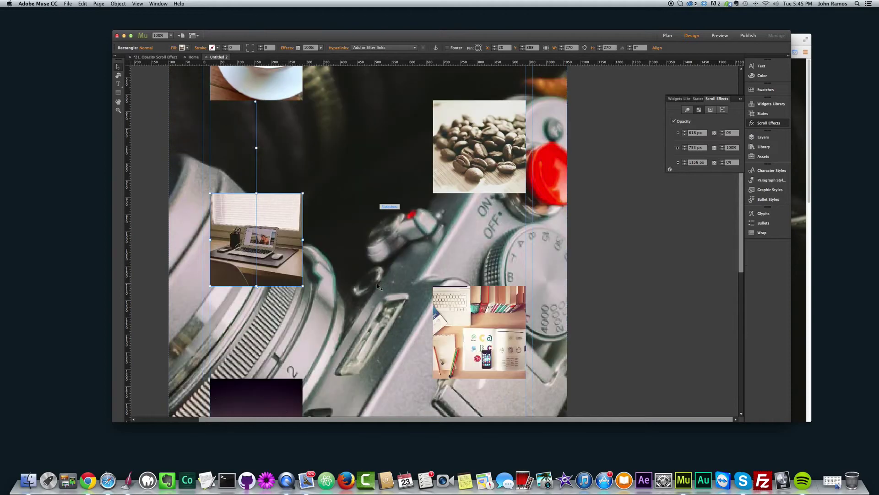
pyautogui.click(470, 287)
pyautogui.click(674, 121)
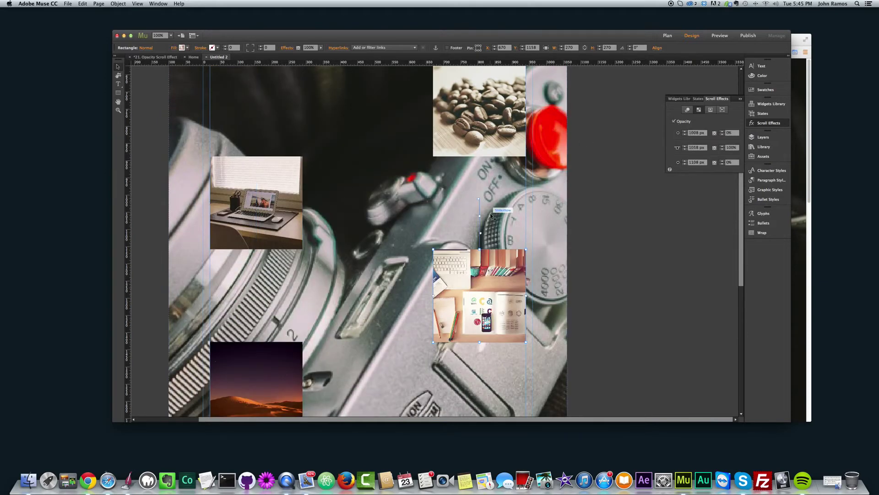
pyautogui.moveTo(478, 200); pyautogui.dragTo(477, 187)
pyautogui.moveTo(481, 218); pyautogui.dragTo(480, 158)
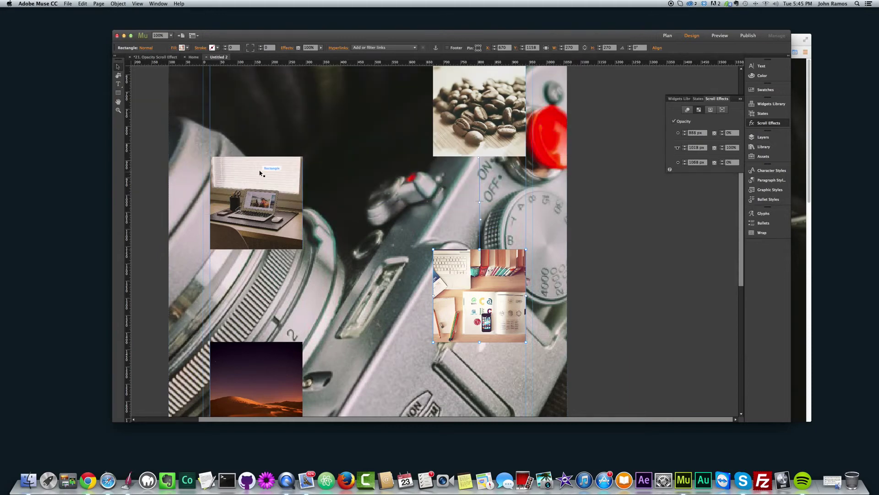
pyautogui.moveTo(481, 220); pyautogui.dragTo(479, 345)
# Step: Enable Opacity scrolling on the desert photo, with fade-in at about 1158 px, key position about 1293 px and fade-out at its bottom edge
pyautogui.scroll(-5, 411, 301)
pyautogui.click(301, 258)
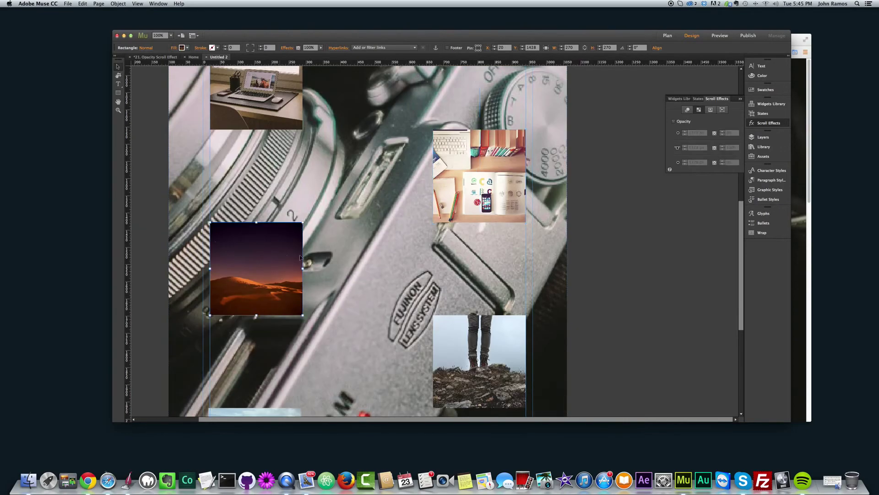
pyautogui.click(673, 121)
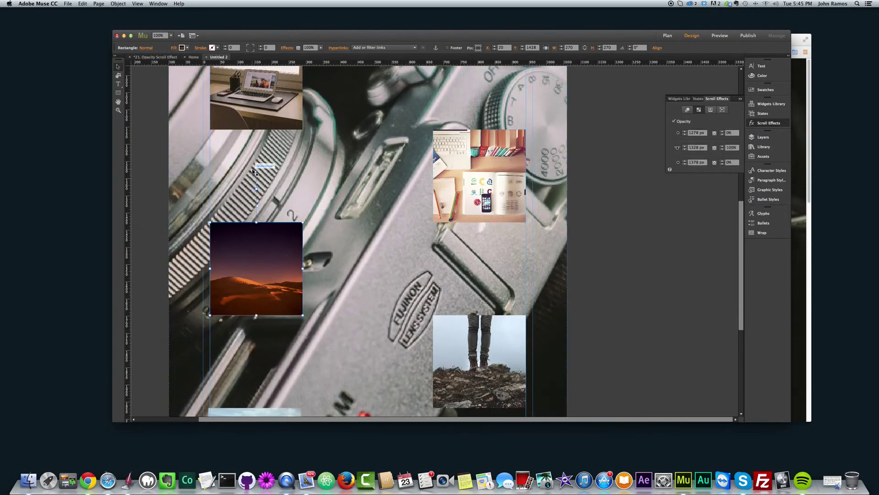
pyautogui.moveTo(255, 171)
pyautogui.mouseDown()
pyautogui.moveTo(255, 132)
pyautogui.moveTo(257, 178)
pyautogui.mouseUp()
pyautogui.moveTo(256, 145); pyautogui.dragTo(255, 131)
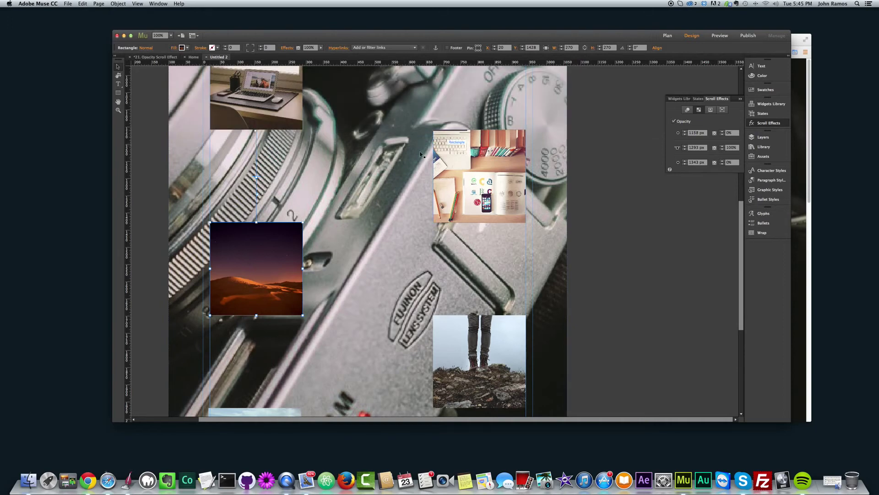
pyautogui.moveTo(256, 193); pyautogui.dragTo(265, 316)
# Step: Enable Opacity scrolling on the photo of legs on rocks, with fade-in at about 1428 px, key position 1563 px and fade-out 1968 px
pyautogui.scroll(-3, 479, 274)
pyautogui.click(504, 256)
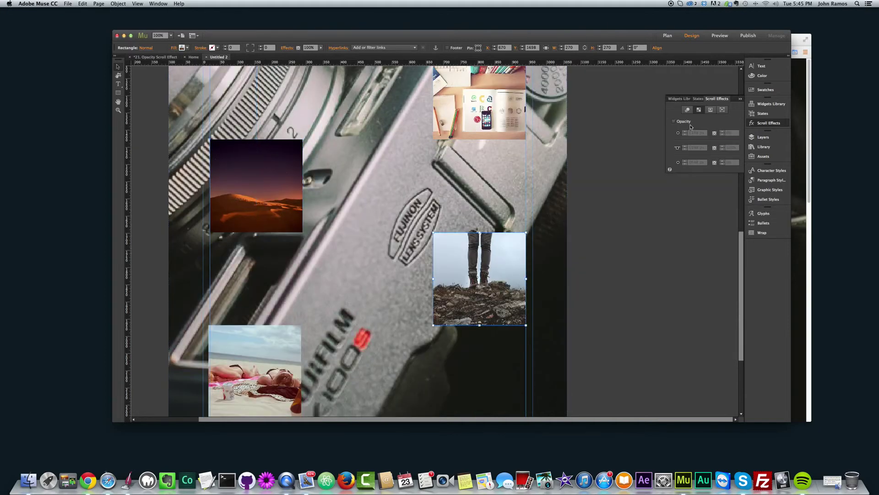
pyautogui.click(674, 121)
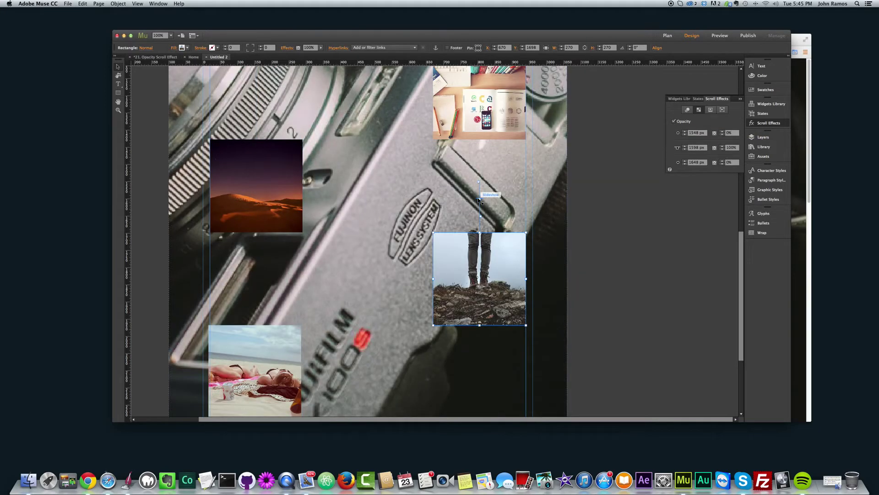
pyautogui.moveTo(479, 198); pyautogui.dragTo(477, 140)
pyautogui.moveTo(480, 205); pyautogui.dragTo(487, 328)
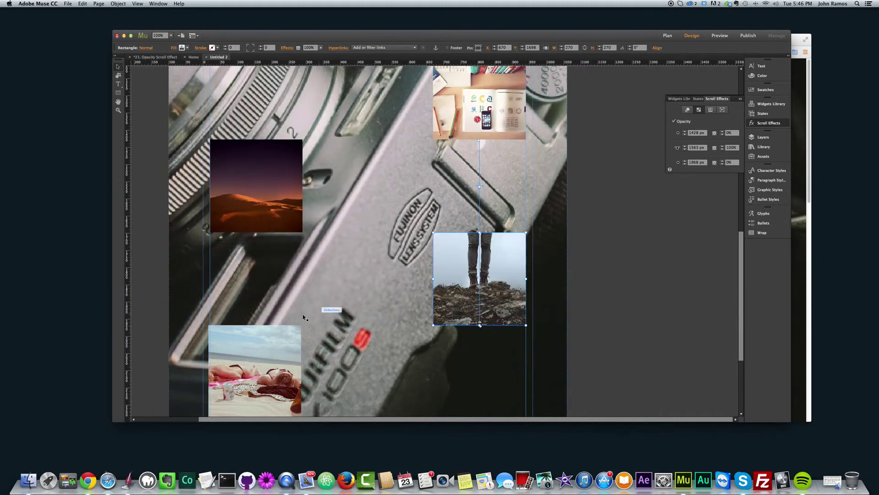
# Step: Enable Opacity scrolling on the beach photo, with fade-in at about 1698 px, key position 1833 px and fade-out 2238 px
pyautogui.click(291, 357)
pyautogui.scroll(-5, 377, 305)
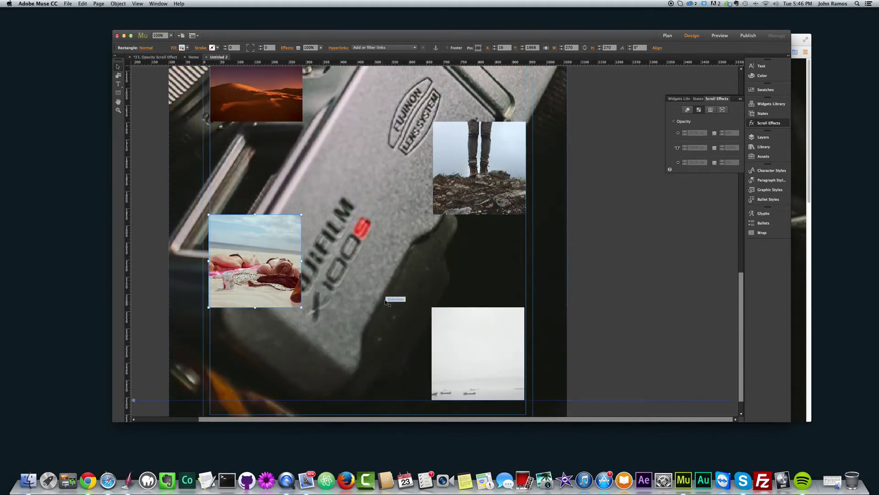
pyautogui.click(674, 122)
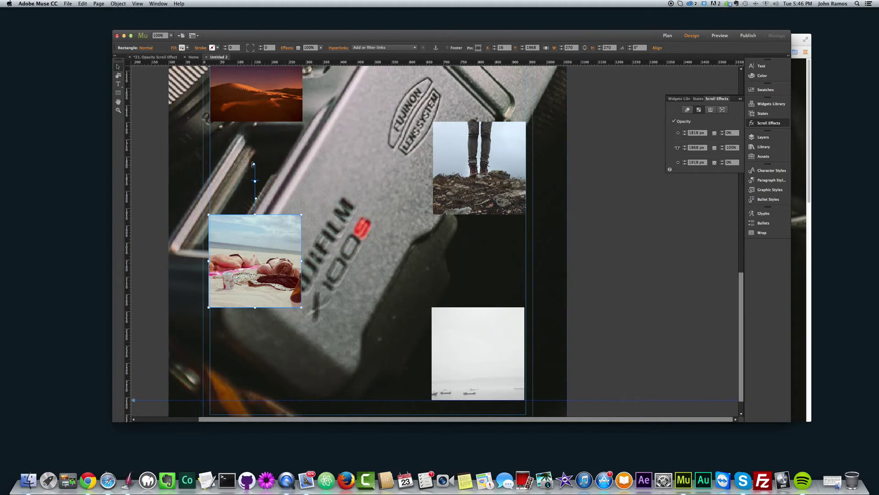
pyautogui.moveTo(253, 164); pyautogui.dragTo(255, 122)
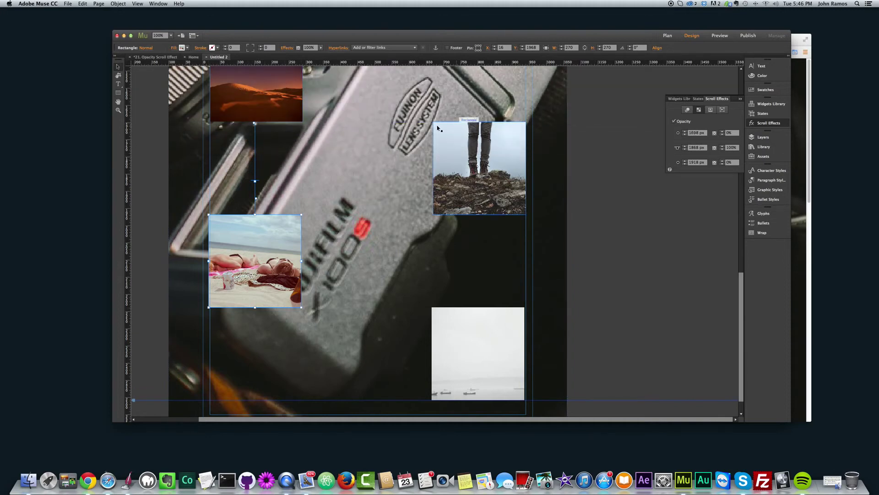
pyautogui.moveTo(255, 180); pyautogui.dragTo(255, 169)
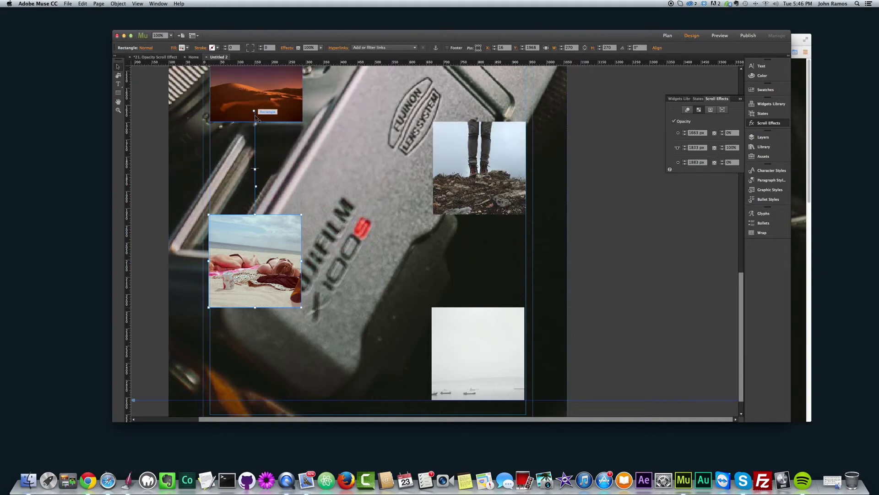
pyautogui.moveTo(255, 112); pyautogui.dragTo(254, 123)
pyautogui.moveTo(256, 188); pyautogui.dragTo(262, 307)
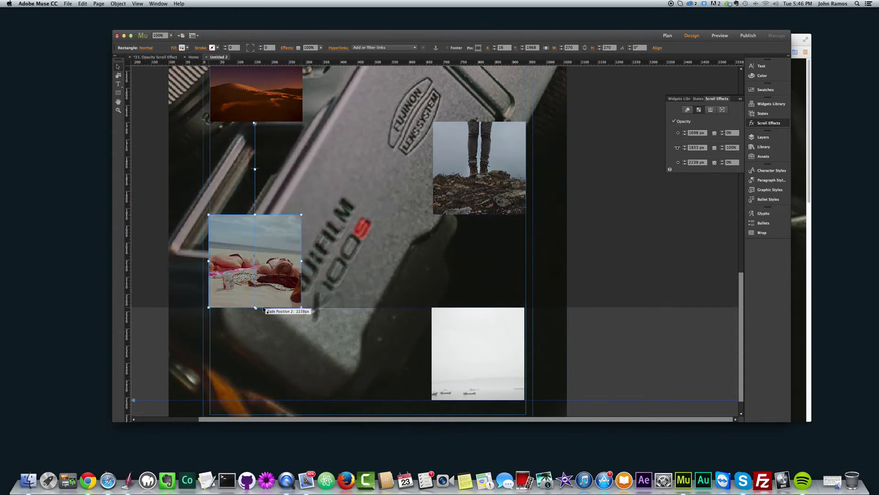
# Step: Enable Opacity scrolling on the misty white photo, with fade-in at about 1968 px, key position 2103 px and fade-out 2508 px
pyautogui.click(463, 355)
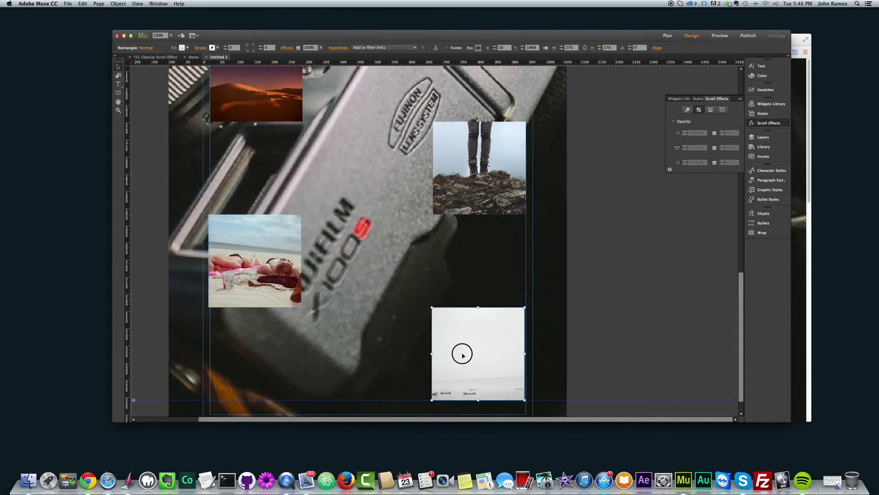
pyautogui.click(674, 121)
pyautogui.moveTo(477, 258); pyautogui.dragTo(478, 215)
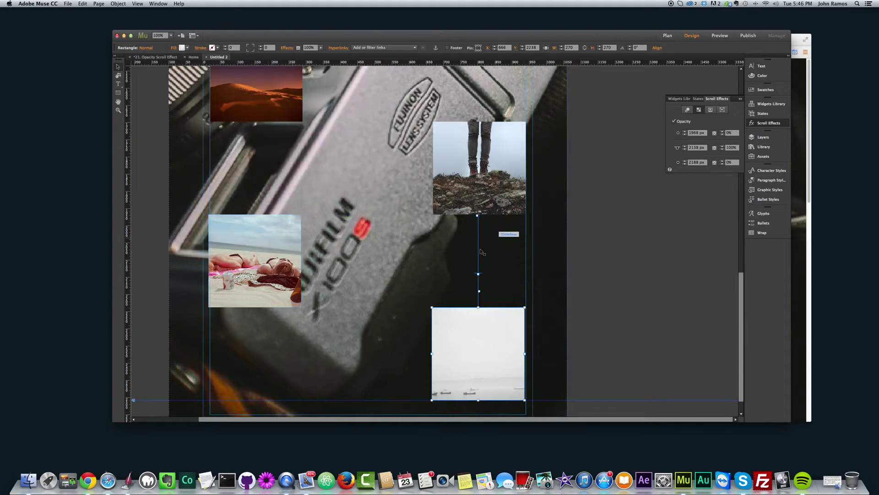
pyautogui.moveTo(479, 274); pyautogui.dragTo(478, 261)
pyautogui.moveTo(478, 206); pyautogui.dragTo(478, 216)
pyautogui.moveTo(479, 280); pyautogui.dragTo(481, 403)
# Step: Extend the bottom of the page well below the last misty photo to add scrolling room
pyautogui.scroll(-1, 368, 355)
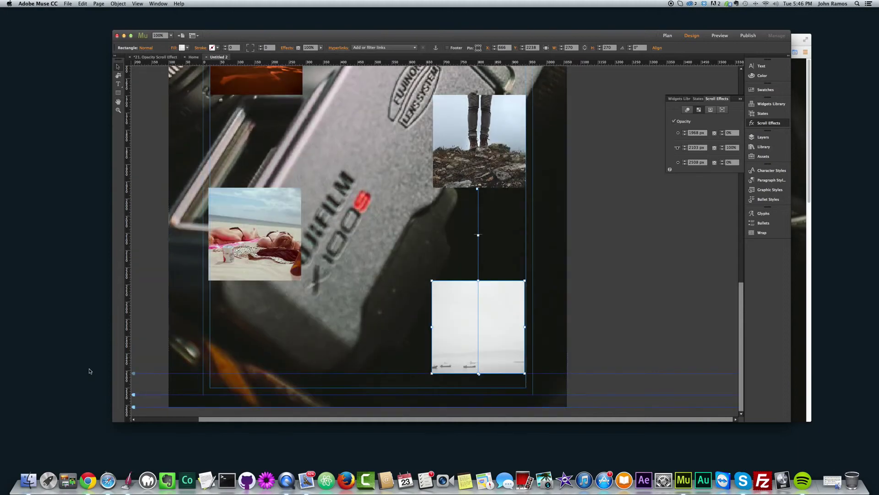
pyautogui.scroll(-2, 157, 326)
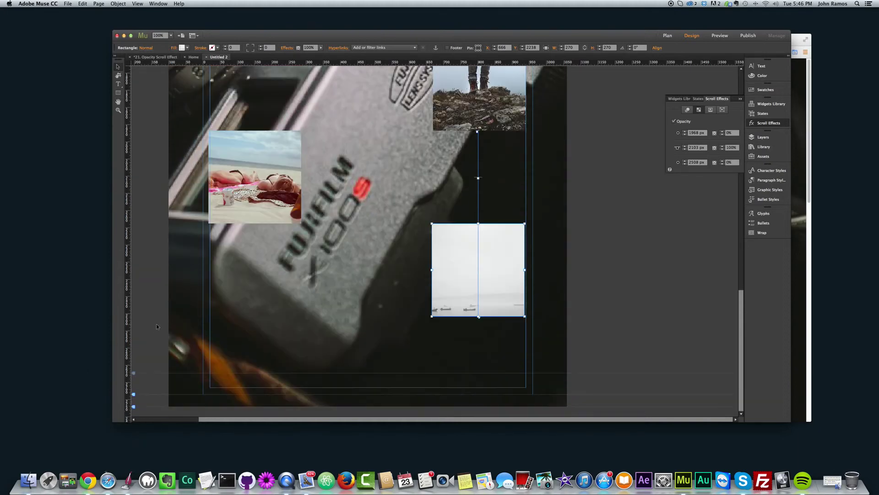
pyautogui.scroll(-2, 134, 396)
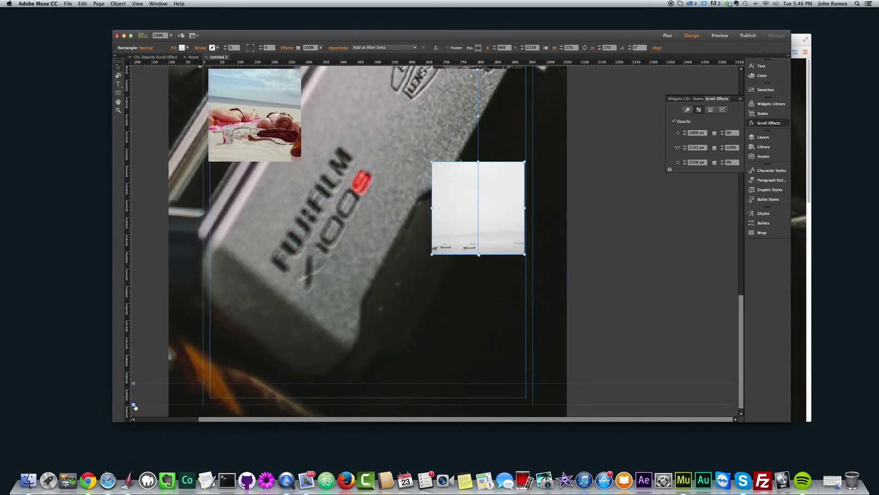
pyautogui.scroll(-5, 134, 406)
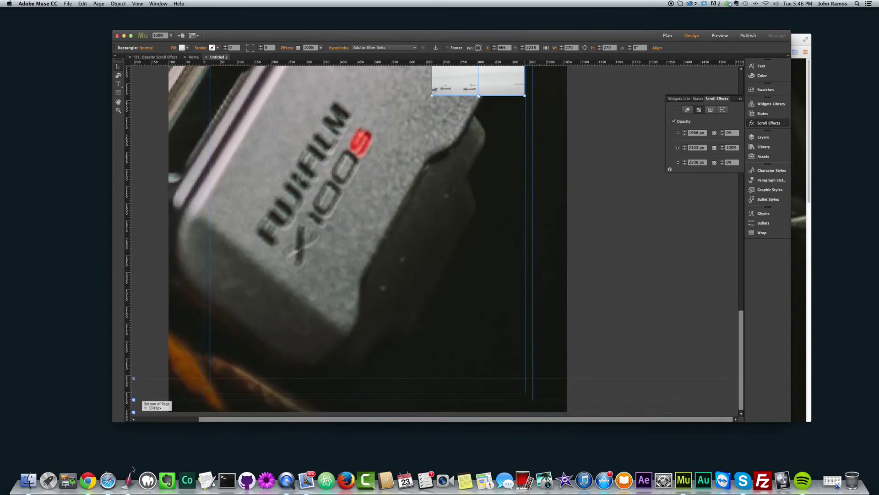
# Step: Look over the staggered photos along the full length of the extended page
pyautogui.scroll(8, 513, 321)
pyautogui.click(513, 320)
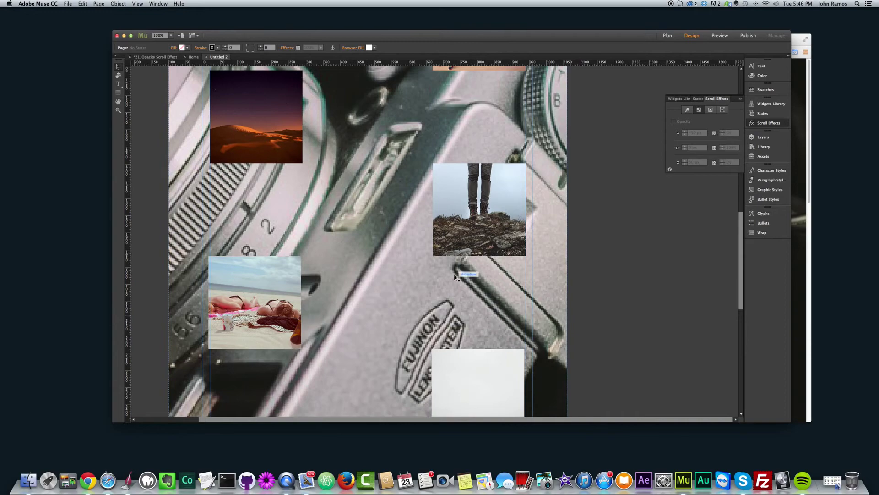
pyautogui.scroll(4, 456, 276)
pyautogui.scroll(-3, 458, 274)
pyautogui.scroll(6, 454, 275)
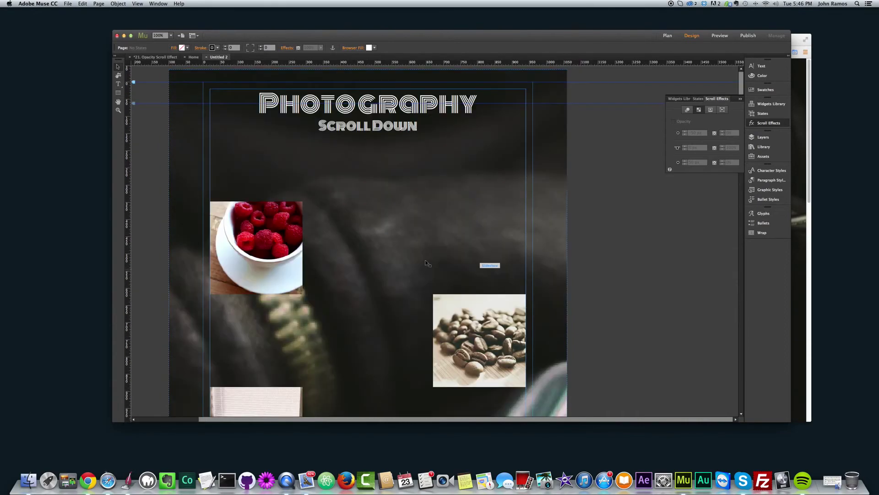
pyautogui.scroll(-4, 484, 263)
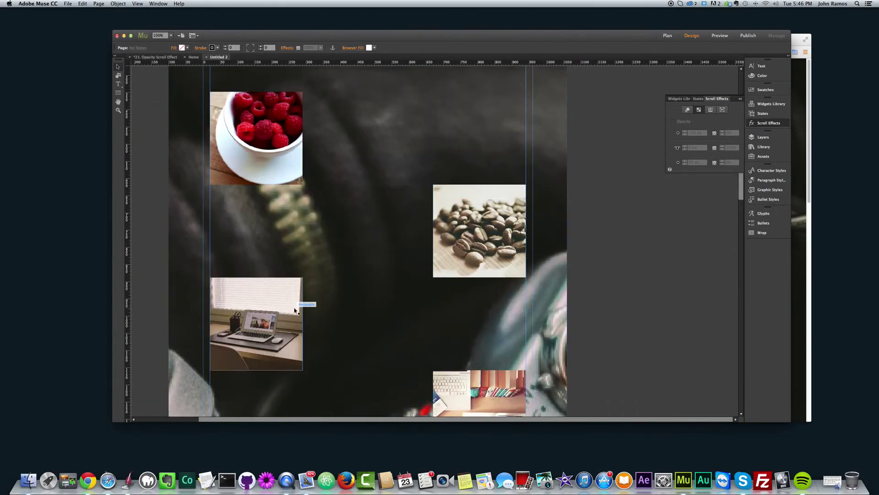
pyautogui.scroll(-9, 297, 298)
pyautogui.scroll(-5, 568, 309)
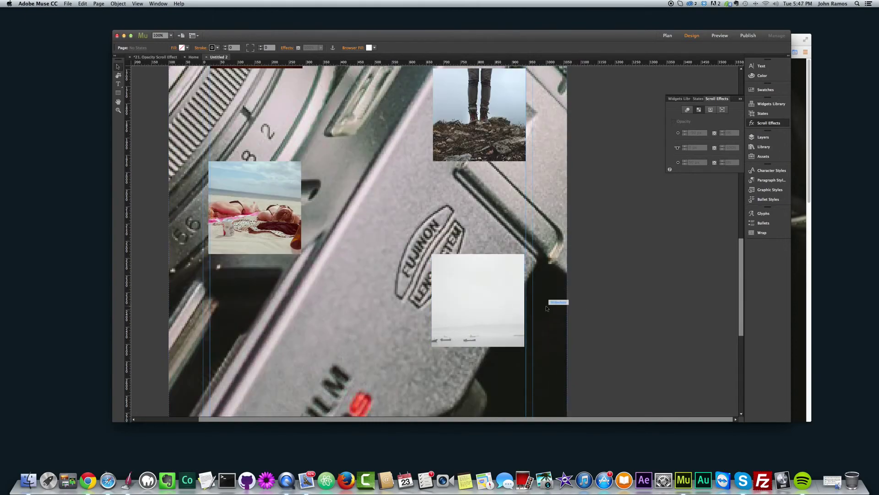
# Step: Preview the page in Chrome and compare its Photography heading font with the heading in Adobe Muse
pyautogui.press('super+shift+e')
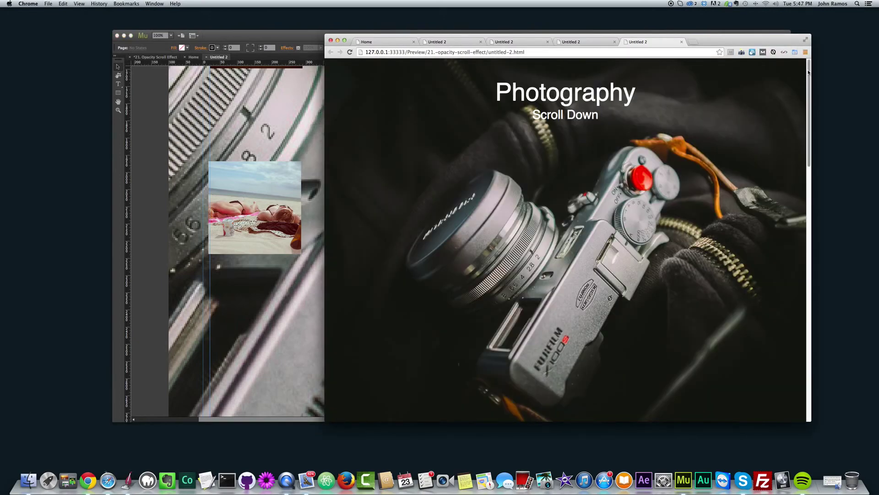
pyautogui.scroll(-2, 807, 74)
pyautogui.scroll(2, 807, 75)
pyautogui.click(145, 124)
pyautogui.scroll(5, 321, 206)
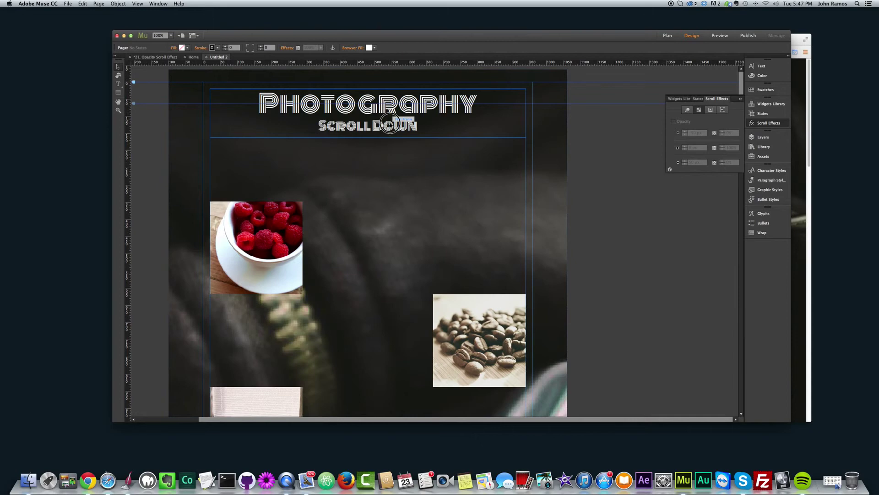
pyautogui.click(391, 123)
pyautogui.click(800, 109)
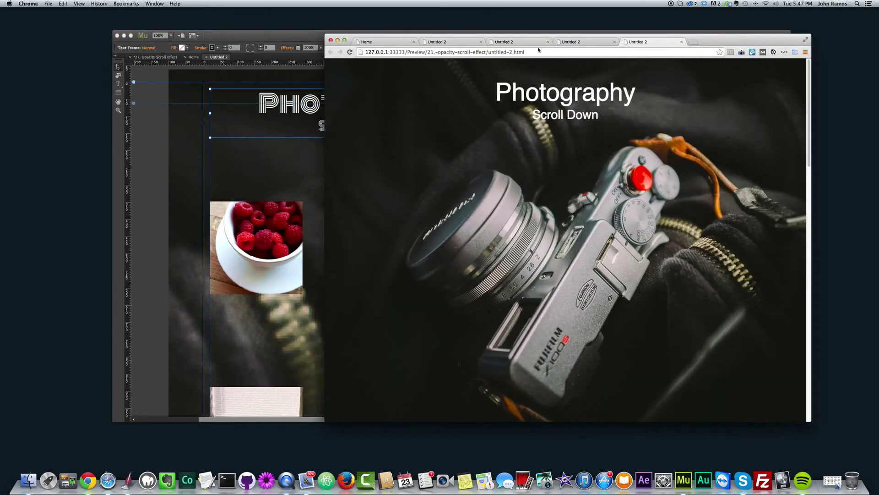
# Step: Close the old Chrome preview window, preview the page again from Adobe Muse and check the heading text
pyautogui.click(331, 40)
pyautogui.click(152, 119)
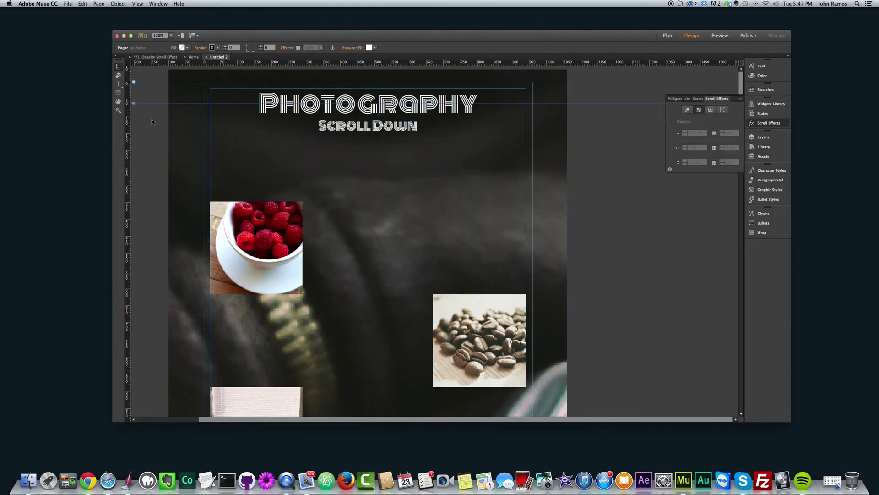
pyautogui.press('super+shift+e')
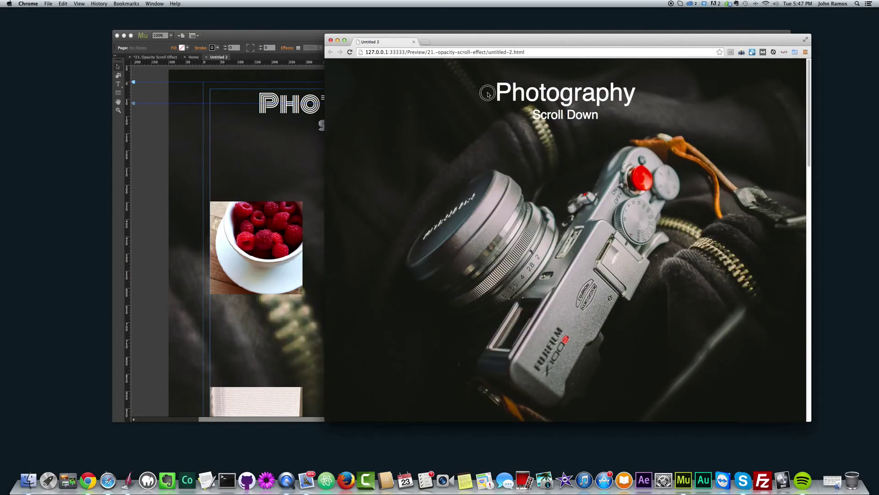
pyautogui.moveTo(487, 95); pyautogui.dragTo(637, 97)
pyautogui.click(344, 129)
# Step: Return to Adobe Muse and reapply the Monoton web font to the Photography and Scroll Down text
pyautogui.click(166, 148)
pyautogui.click(374, 116)
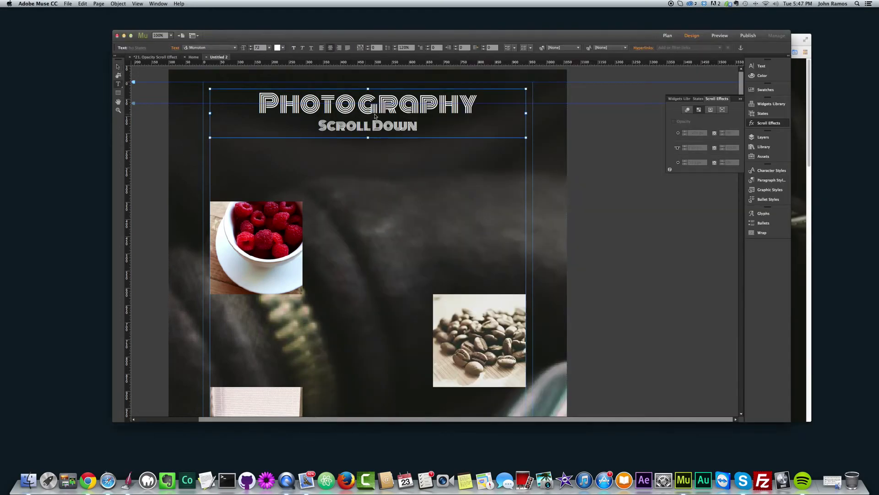
pyautogui.moveTo(375, 115); pyautogui.dragTo(215, 65)
pyautogui.click(235, 48)
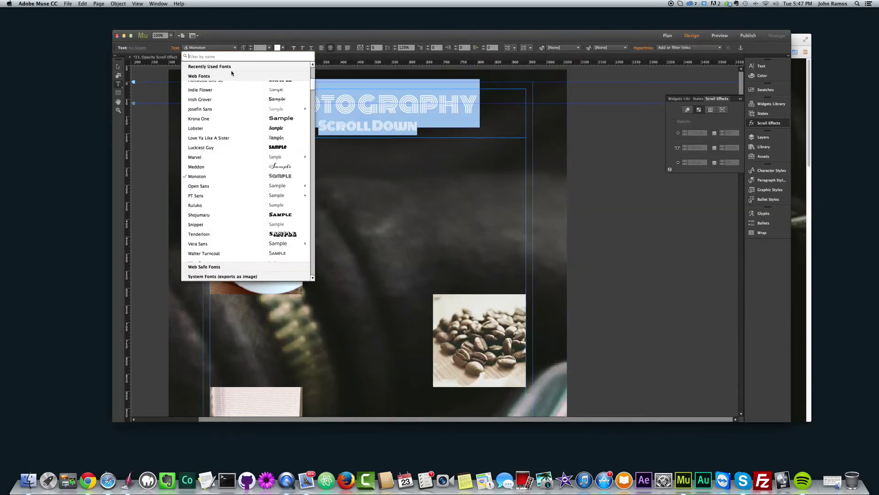
pyautogui.click(218, 176)
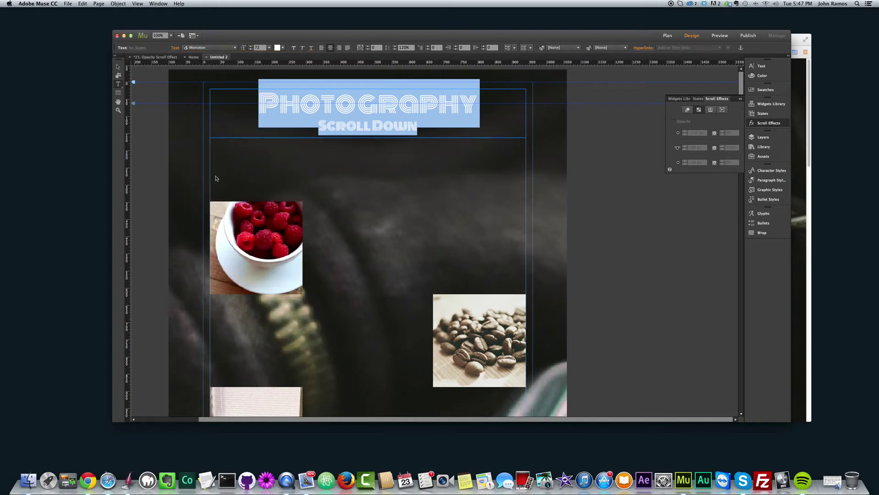
pyautogui.click(117, 68)
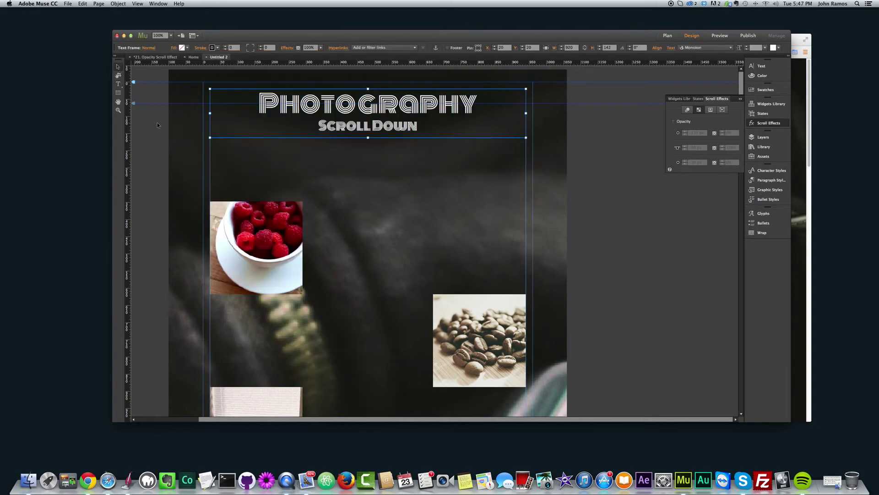
# Step: Preview the page in Chrome, check how the photos fade while scrolling, and return to Adobe Muse
pyautogui.click(161, 125)
pyautogui.press('super+shift+e')
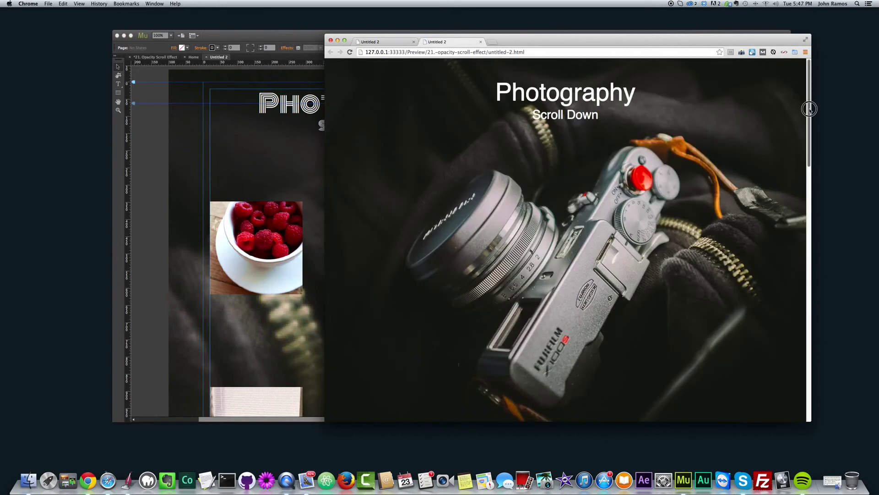
pyautogui.moveTo(810, 109)
pyautogui.mouseDown()
pyautogui.moveTo(806, 124)
pyautogui.moveTo(806, 92)
pyautogui.moveTo(805, 135)
pyautogui.moveTo(804, 85)
pyautogui.moveTo(797, 342)
pyautogui.moveTo(811, 297)
pyautogui.moveTo(807, 73)
pyautogui.moveTo(809, 125)
pyautogui.mouseUp()
pyautogui.click(255, 198)
# Step: Move the laptop photo's first fade position up to 348 px, level with the top of the raspberry photo
pyautogui.click(435, 330)
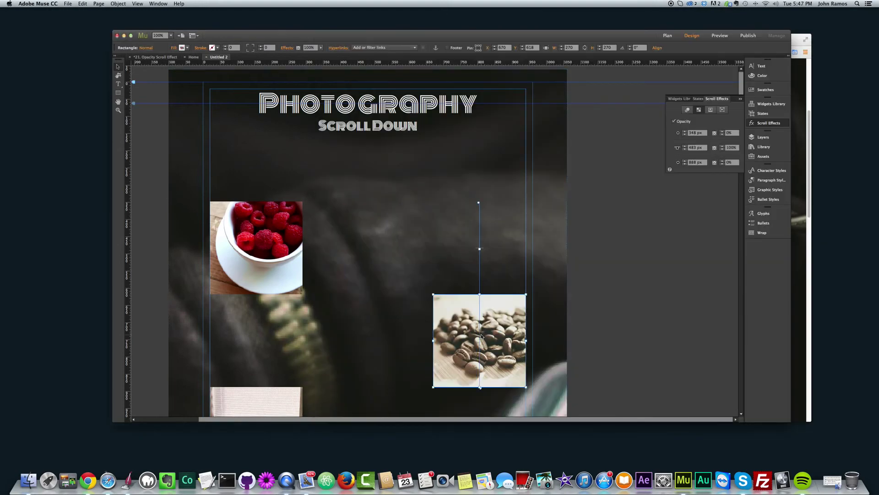
pyautogui.scroll(-5, 463, 294)
pyautogui.click(248, 230)
pyautogui.scroll(5, 247, 230)
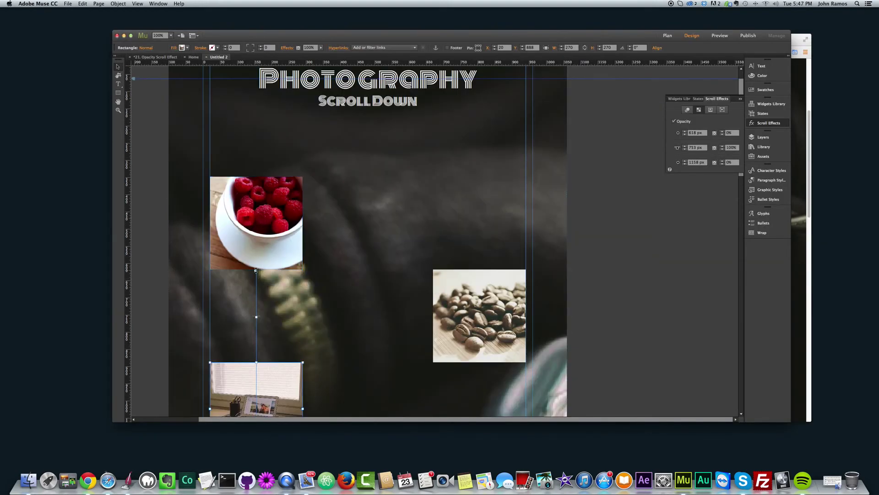
pyautogui.moveTo(256, 271); pyautogui.dragTo(257, 176)
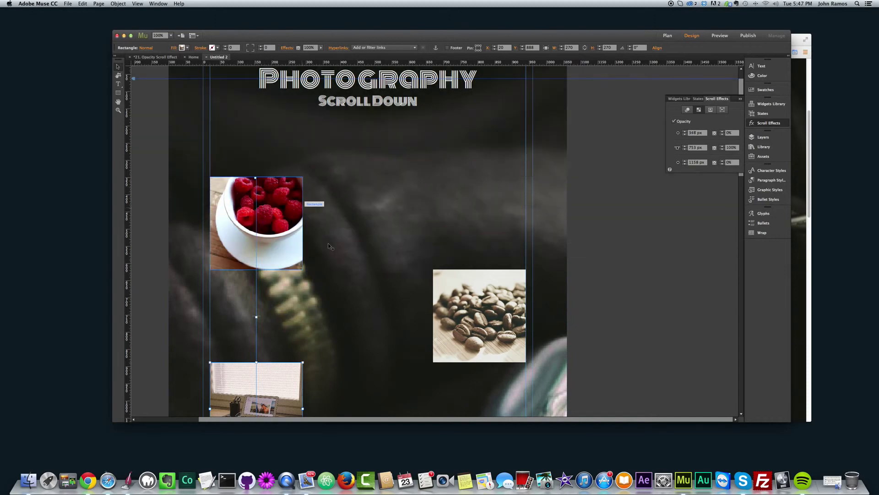
# Step: Raise the first fade position of the books-and-desk photo to the top edge of the coffee bean photo
pyautogui.scroll(-6, 293, 201)
pyautogui.scroll(4, 289, 207)
pyautogui.scroll(-2, 316, 257)
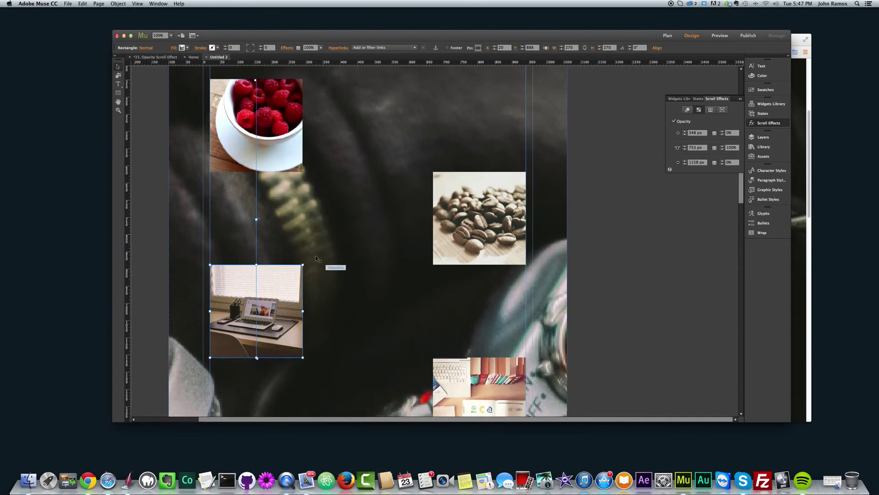
pyautogui.scroll(-4, 361, 278)
pyautogui.click(463, 298)
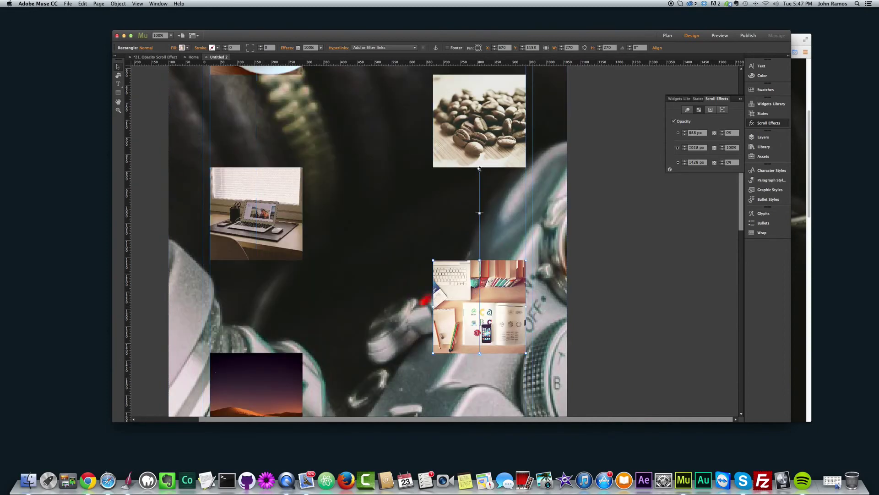
pyautogui.moveTo(479, 166); pyautogui.dragTo(477, 72)
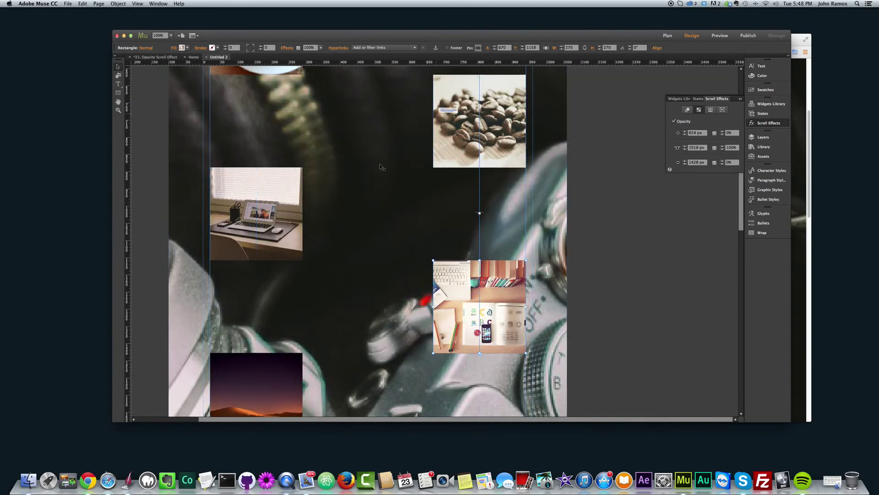
# Step: Raise the desert photo's first fade position, and move the boots photo's to 1158 px, level with the top of the books-and-desk photo
pyautogui.scroll(-5, 278, 335)
pyautogui.click(263, 287)
pyautogui.scroll(3, 263, 197)
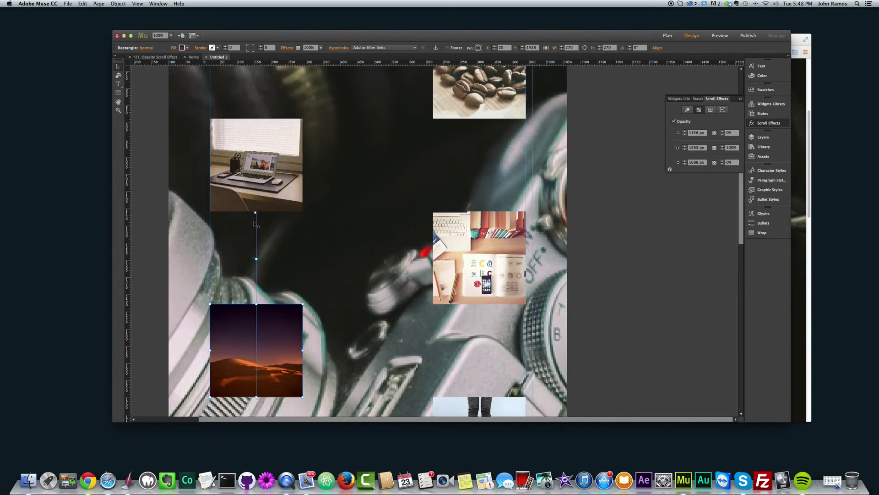
pyautogui.moveTo(255, 213); pyautogui.dragTo(251, 89)
pyautogui.scroll(-6, 417, 247)
pyautogui.click(457, 306)
pyautogui.moveTo(479, 185); pyautogui.dragTo(474, 94)
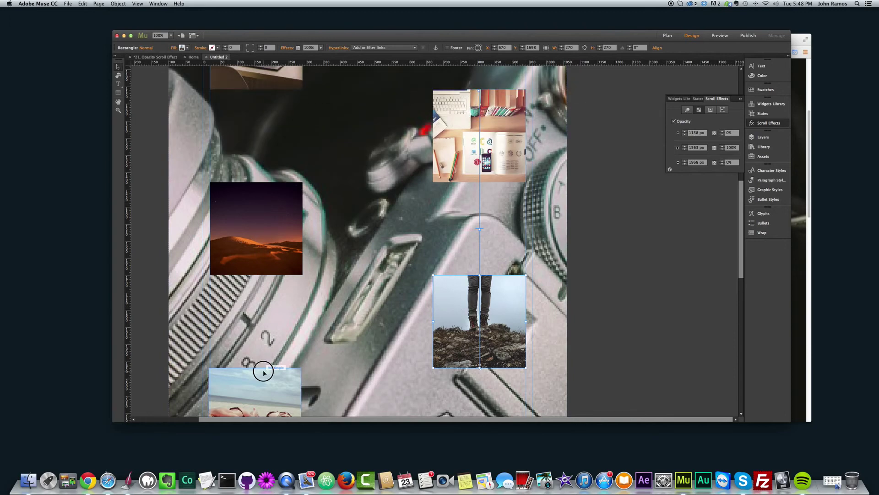
# Step: Raise the beach photo's first fade position to the desert photo's top edge and the pale seascape's to the boots photo's top edge
pyautogui.click(261, 369)
pyautogui.moveTo(254, 270); pyautogui.dragTo(255, 182)
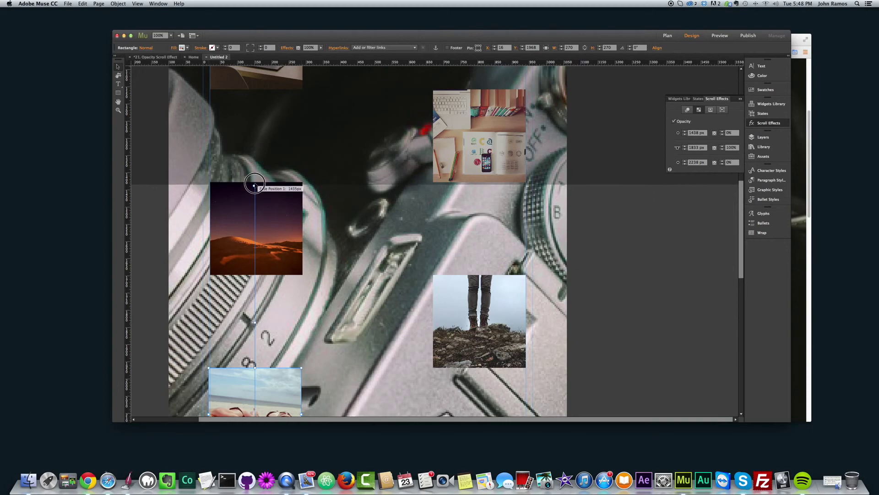
pyautogui.scroll(-5, 429, 373)
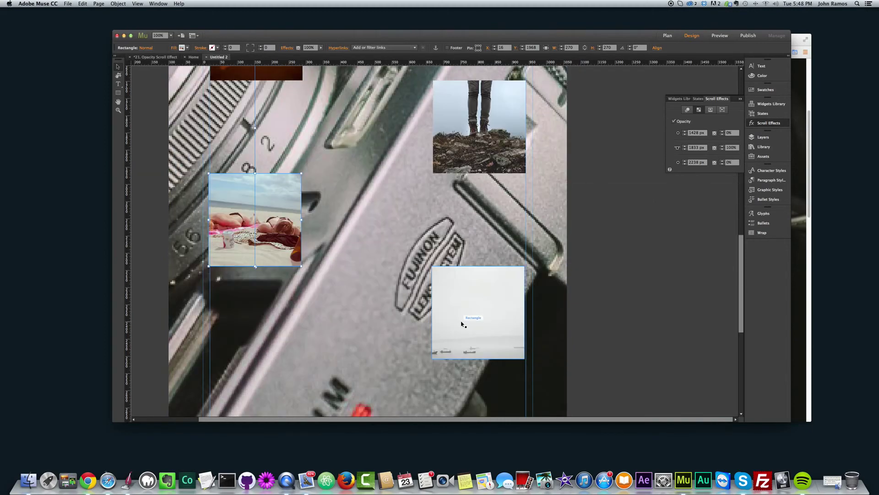
pyautogui.click(461, 324)
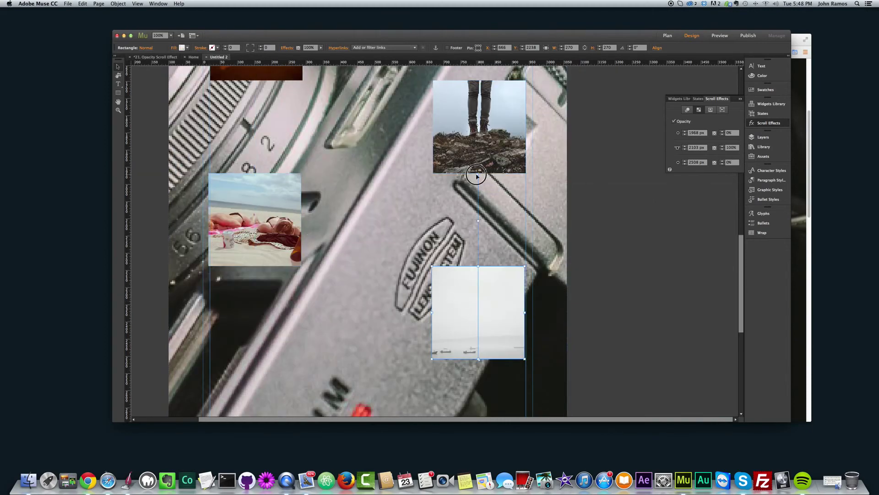
pyautogui.moveTo(476, 176); pyautogui.dragTo(463, 76)
pyautogui.scroll(-5, 298, 328)
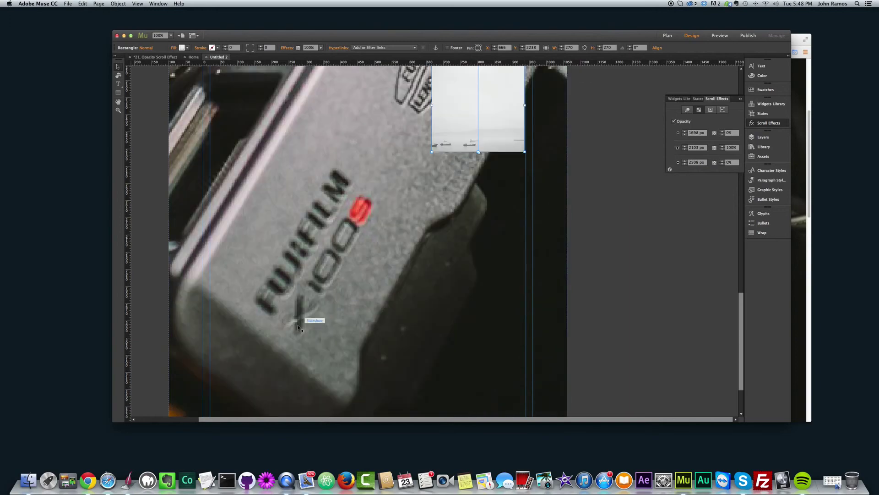
# Step: Move the coffee bean photo's first fade position up to 158 px, just below the heading's text frame
pyautogui.scroll(10, 297, 323)
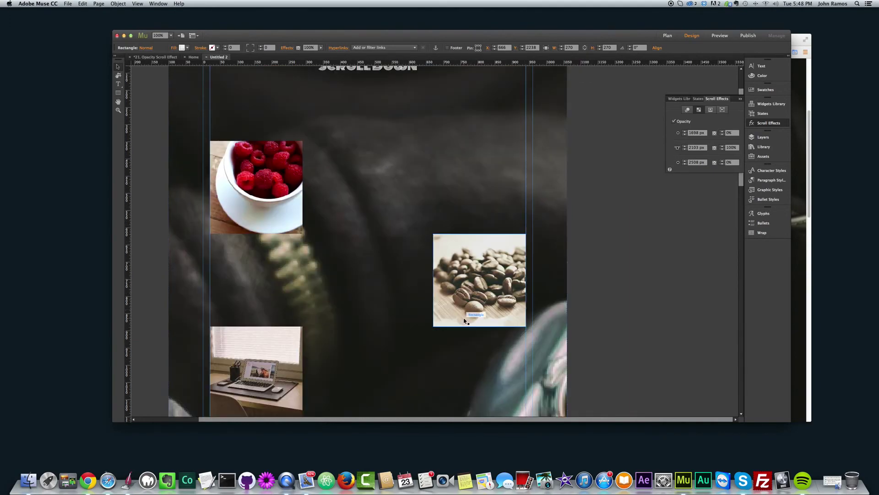
pyautogui.scroll(1, 465, 317)
pyautogui.moveTo(479, 191); pyautogui.dragTo(474, 127)
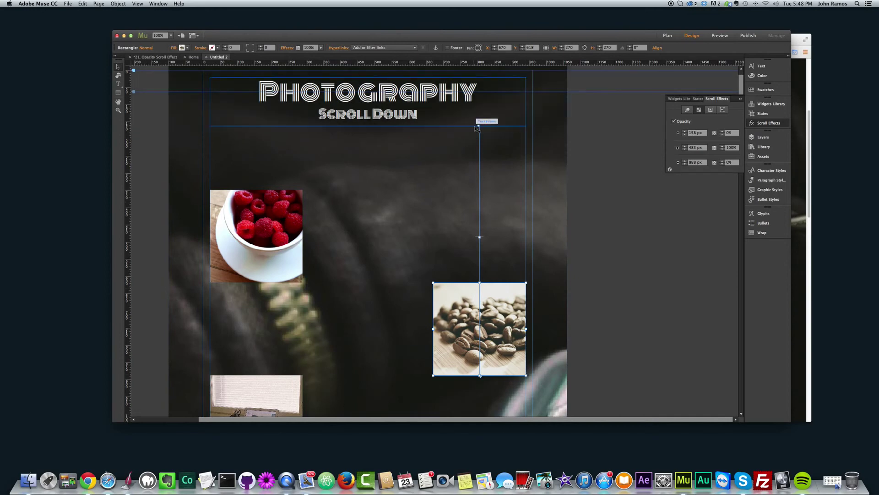
# Step: Preview the page in Chrome, scroll down and back up to check the earlier fade-ins, and return to Adobe Muse
pyautogui.click(614, 281)
pyautogui.press('super+shift+e')
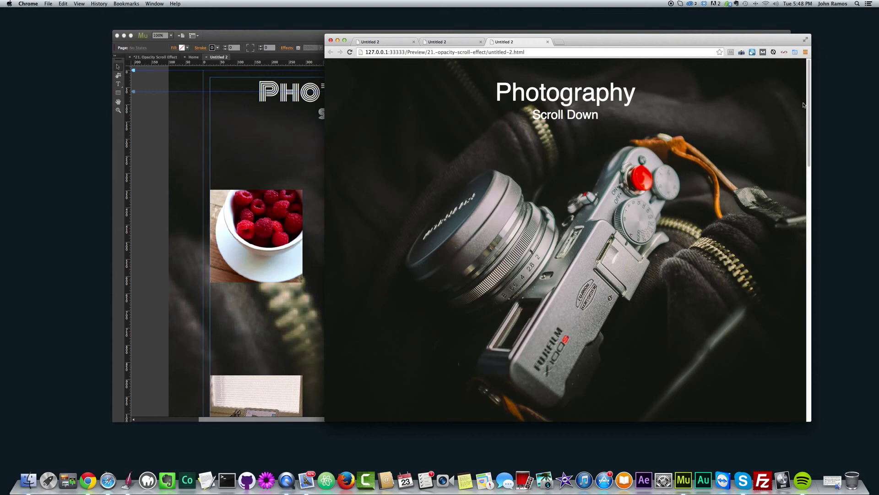
pyautogui.moveTo(809, 106); pyautogui.dragTo(808, 217)
pyautogui.moveTo(806, 234); pyautogui.dragTo(797, 65)
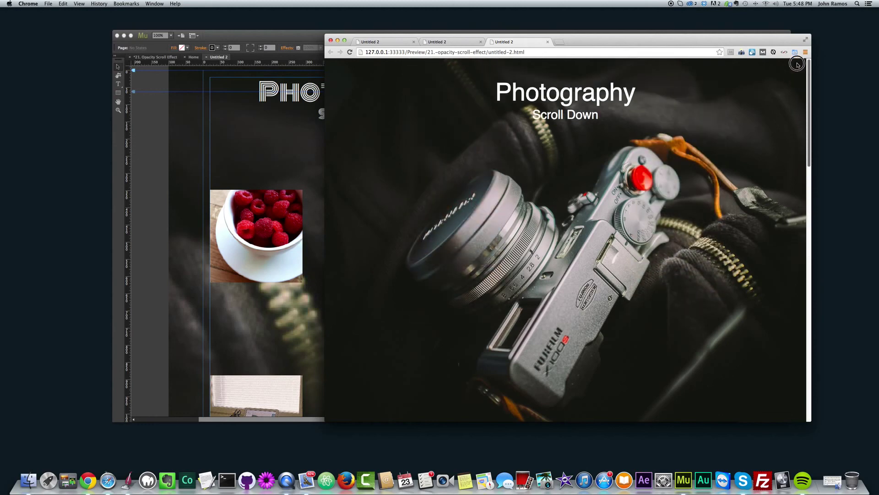
pyautogui.click(155, 153)
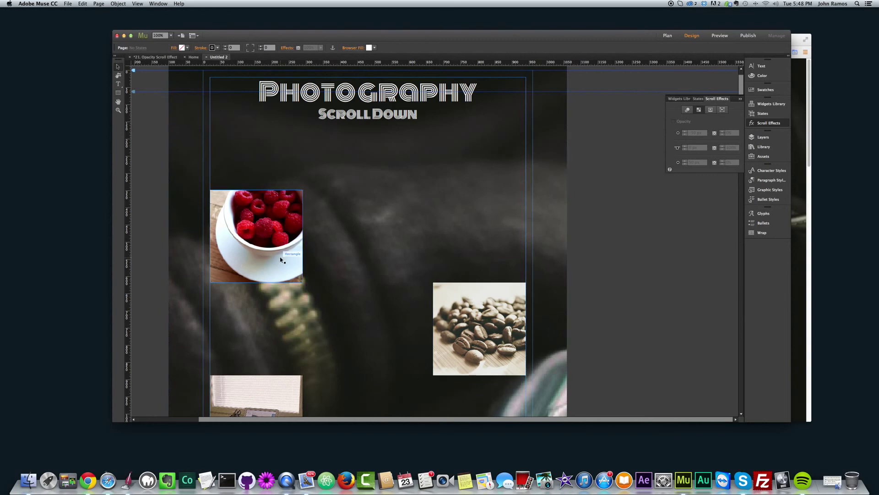
# Step: Set the raspberry photo's opacity at its first fade position to 100% and preview the result in Chrome
pyautogui.click(275, 232)
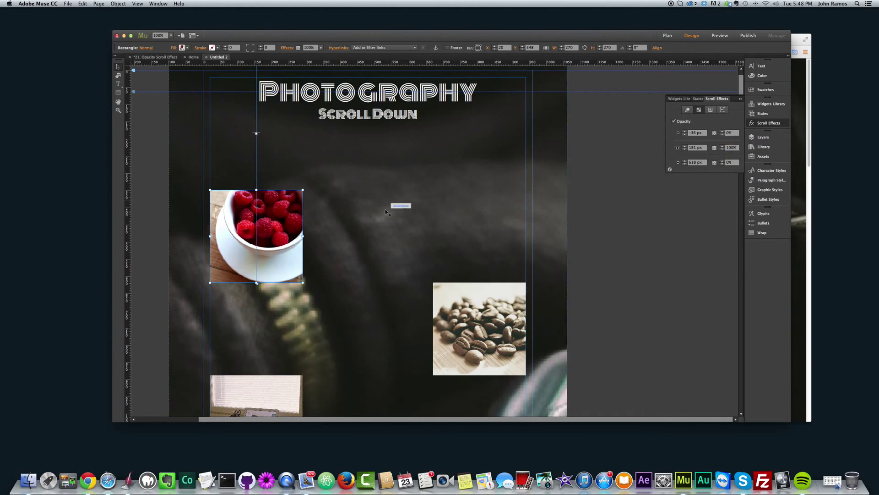
pyautogui.click(721, 133)
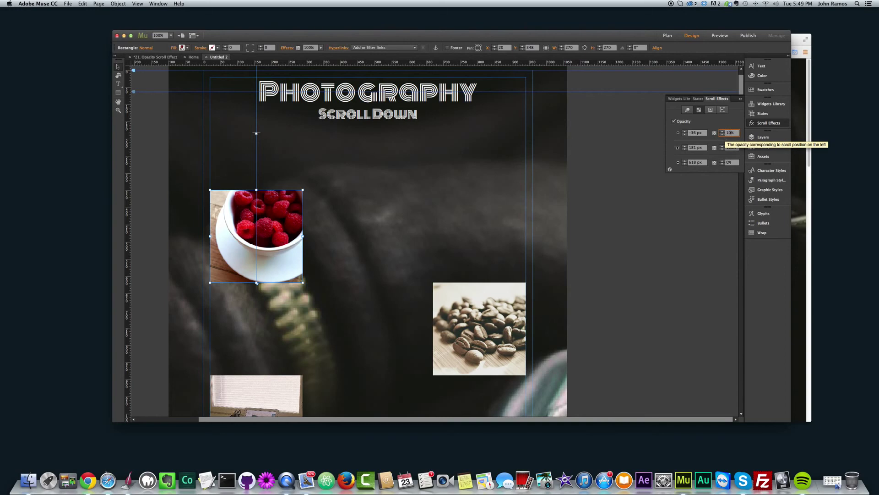
pyautogui.click(598, 193)
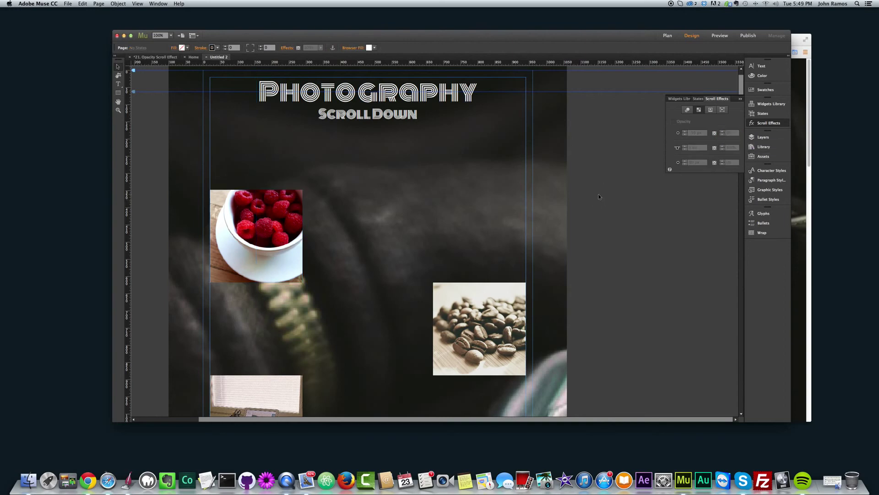
pyautogui.press('super+shift+e')
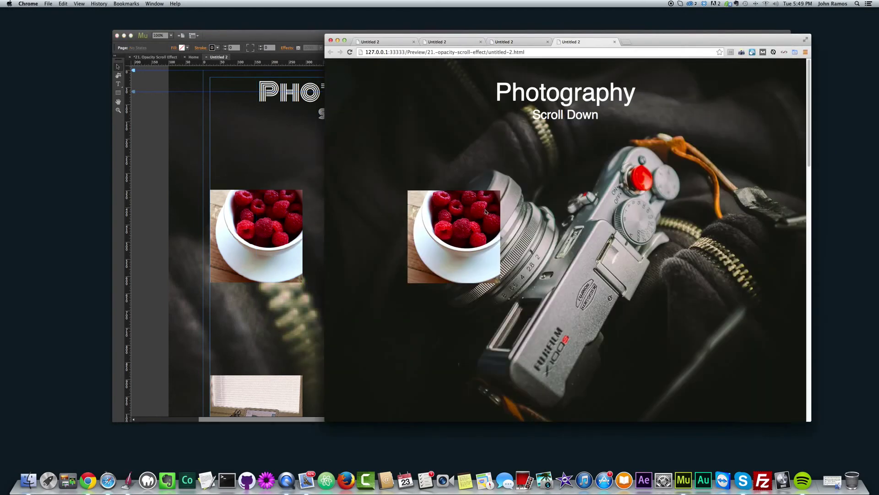
pyautogui.moveTo(811, 101); pyautogui.dragTo(805, 166)
# Step: Return to Adobe Muse and set the coffee bean photo's opacity at its first fade position to 100%
pyautogui.press('super+Tab')
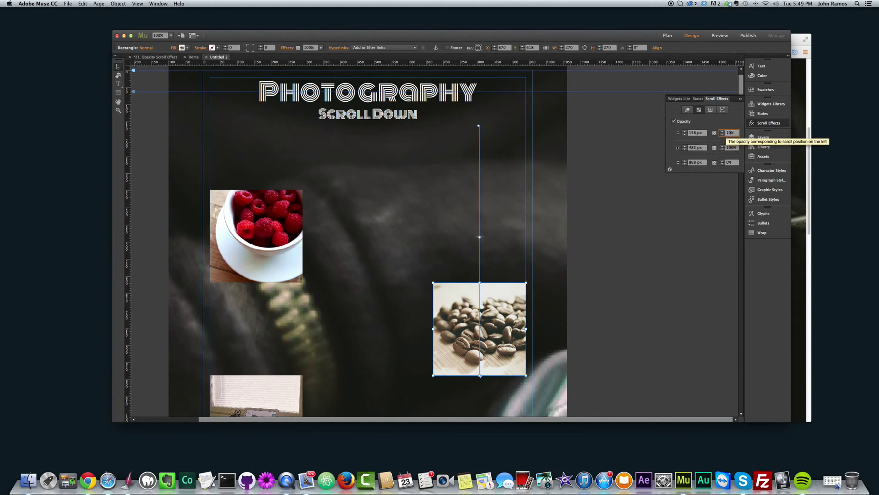
pyautogui.write('0')
pyautogui.click(622, 217)
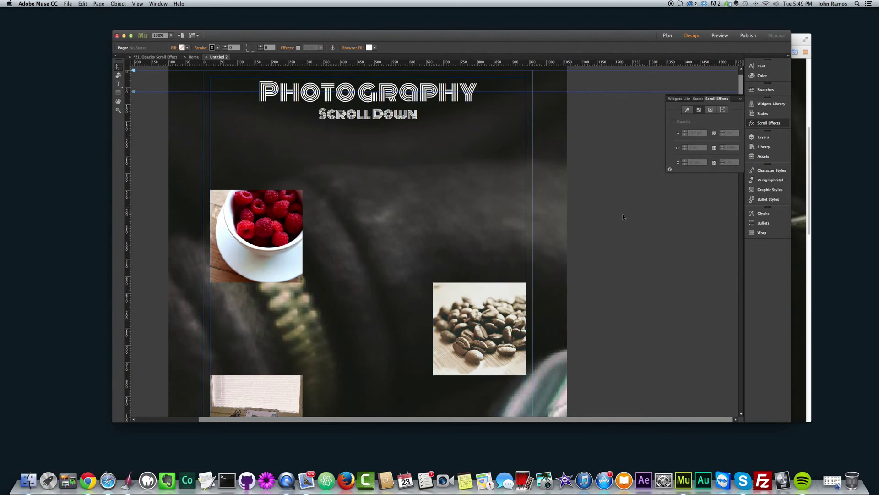
# Step: Preview the page in Chrome and scroll through it to check both top photos at full starting opacity
pyautogui.press('super+shift+e')
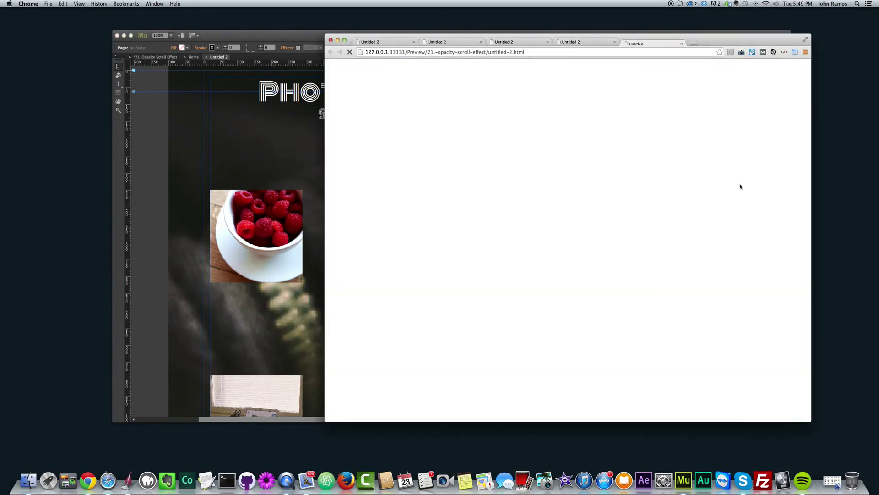
pyautogui.moveTo(810, 95)
pyautogui.mouseDown()
pyautogui.moveTo(807, 110)
pyautogui.moveTo(809, 87)
pyautogui.mouseUp()
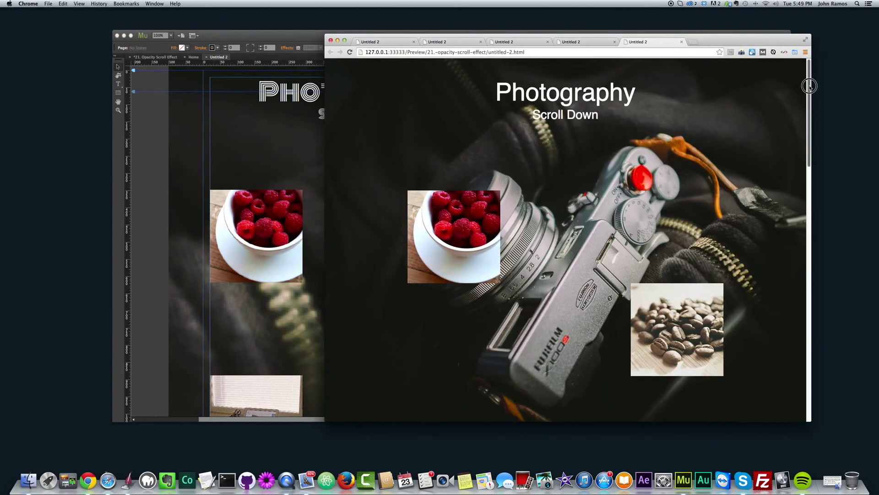
pyautogui.moveTo(807, 133); pyautogui.dragTo(800, 237)
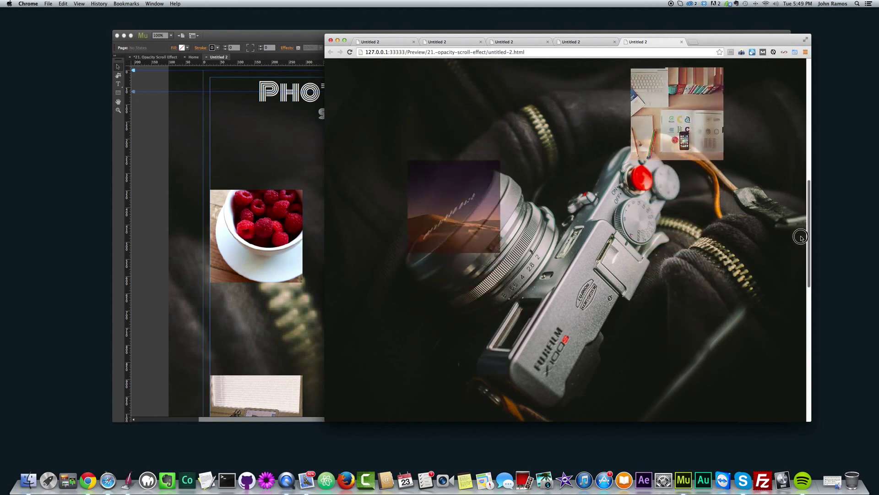
pyautogui.scroll(3, 697, 173)
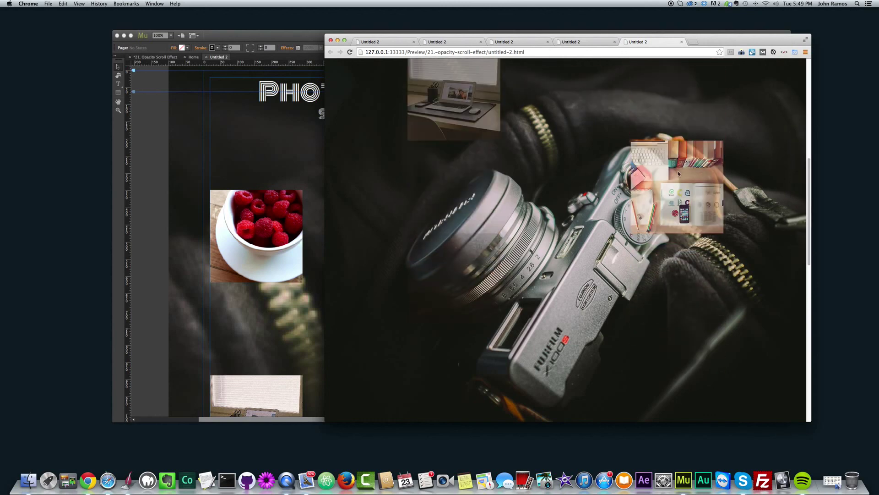
pyautogui.moveTo(809, 192); pyautogui.dragTo(803, 112)
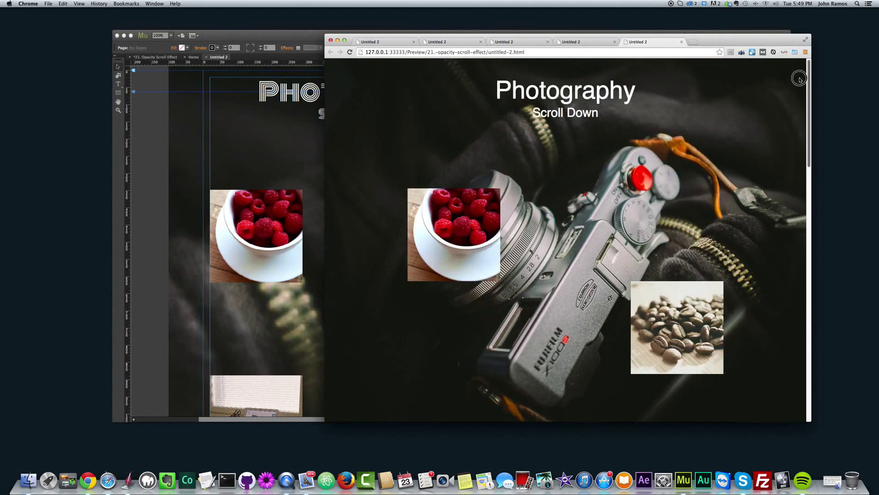
# Step: Return to Adobe Muse and restore the raspberry and coffee bean photos' opacity at the first fade position to 0%
pyautogui.press('super+Tab')
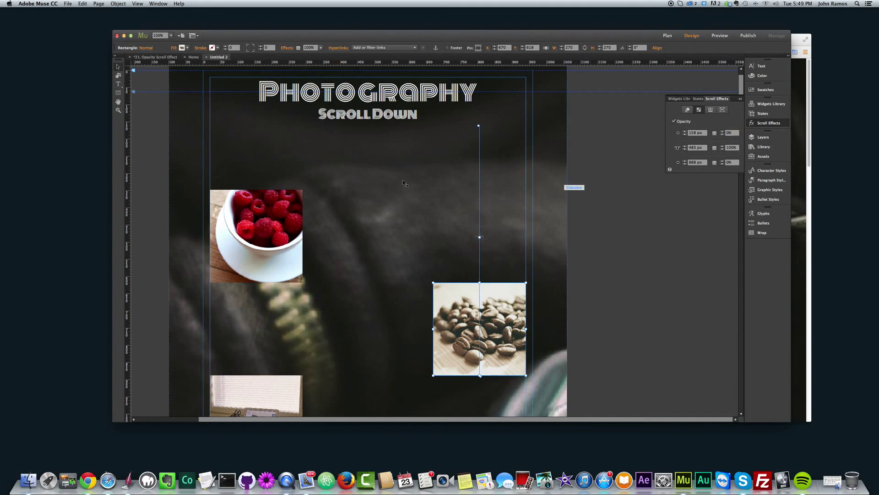
pyautogui.click(271, 236)
pyautogui.click(732, 133)
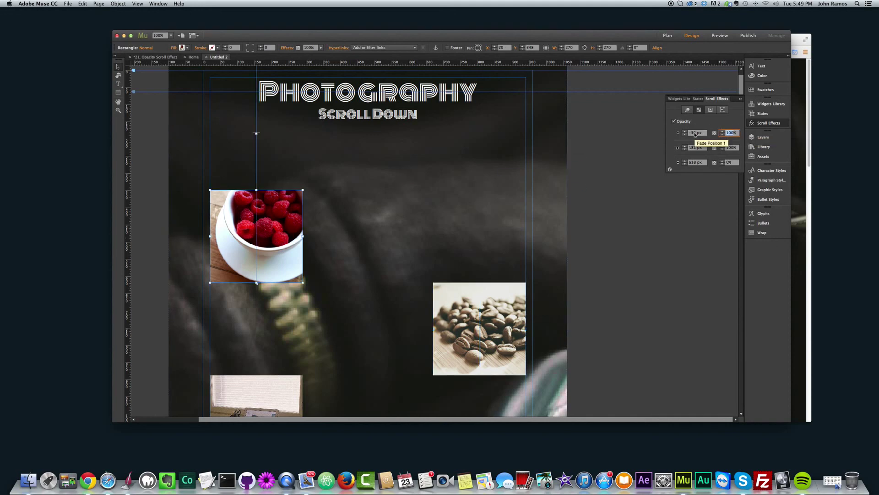
pyautogui.click(656, 173)
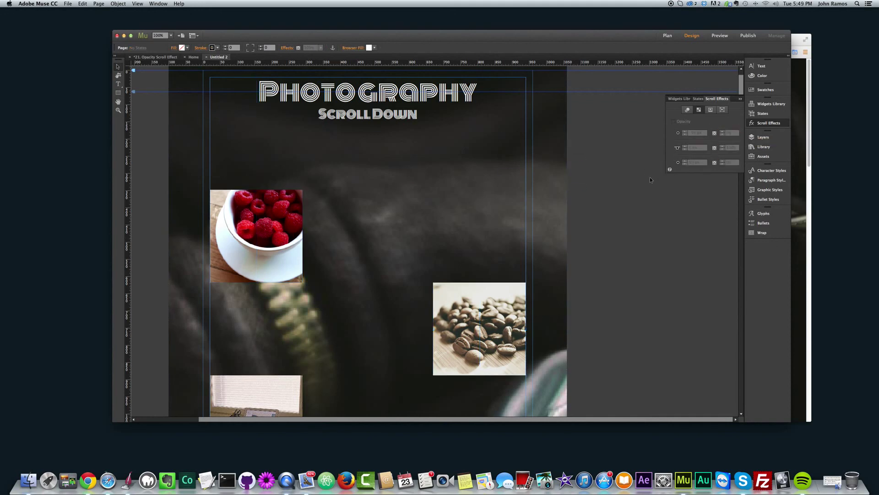
# Step: Preview the page in Chrome with the restored starting opacity, scroll through the fades, and return to Adobe Muse
pyautogui.press('super+alt+e')
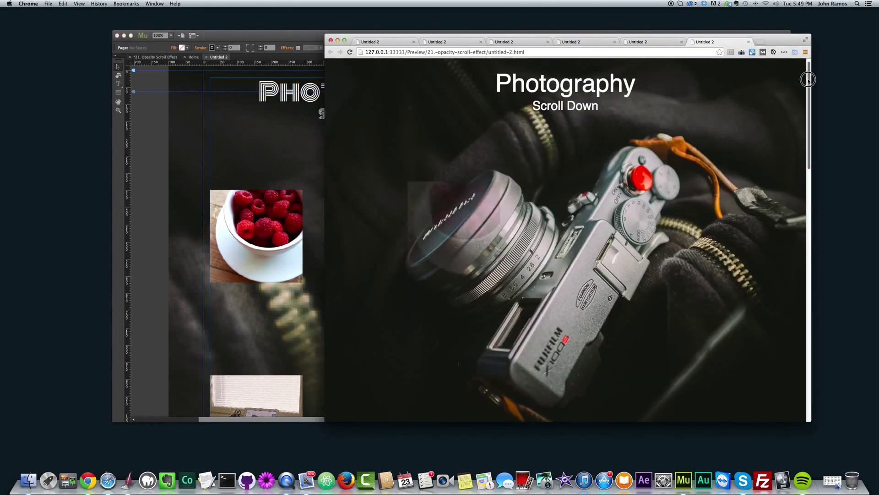
pyautogui.moveTo(808, 80)
pyautogui.mouseDown()
pyautogui.moveTo(795, 365)
pyautogui.moveTo(803, 302)
pyautogui.moveTo(784, 74)
pyautogui.moveTo(799, 338)
pyautogui.moveTo(791, 69)
pyautogui.moveTo(815, 198)
pyautogui.moveTo(803, 66)
pyautogui.moveTo(803, 128)
pyautogui.moveTo(796, 88)
pyautogui.mouseUp()
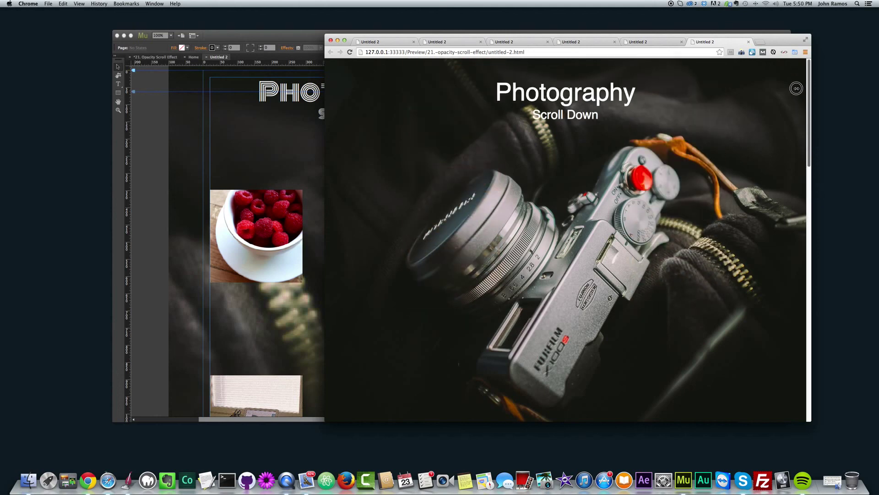
pyautogui.click(167, 159)
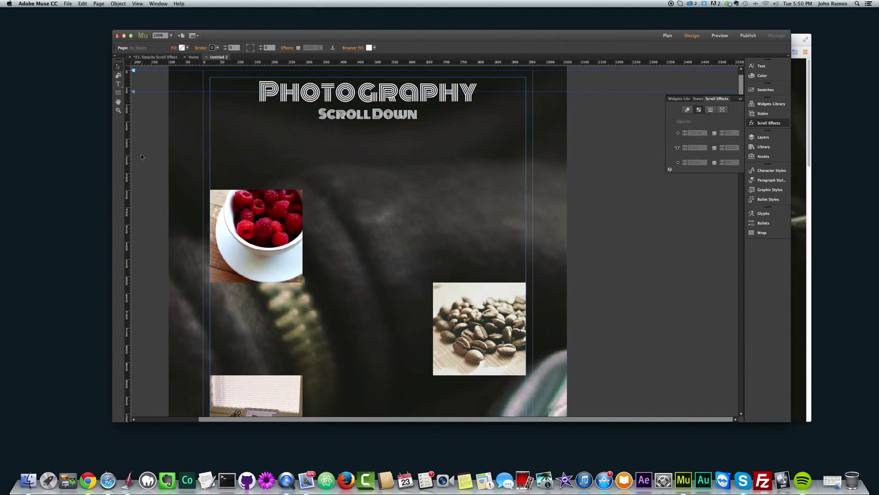
pyautogui.moveTo(450, 37); pyautogui.dragTo(442, 37)
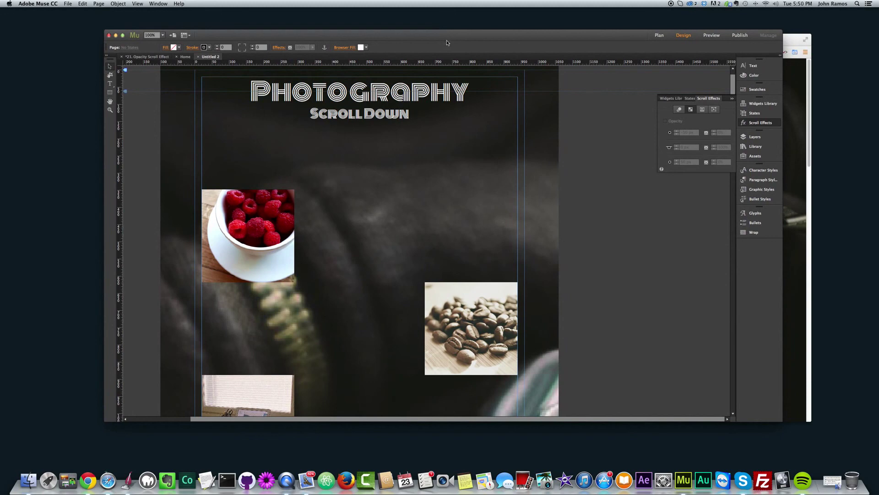